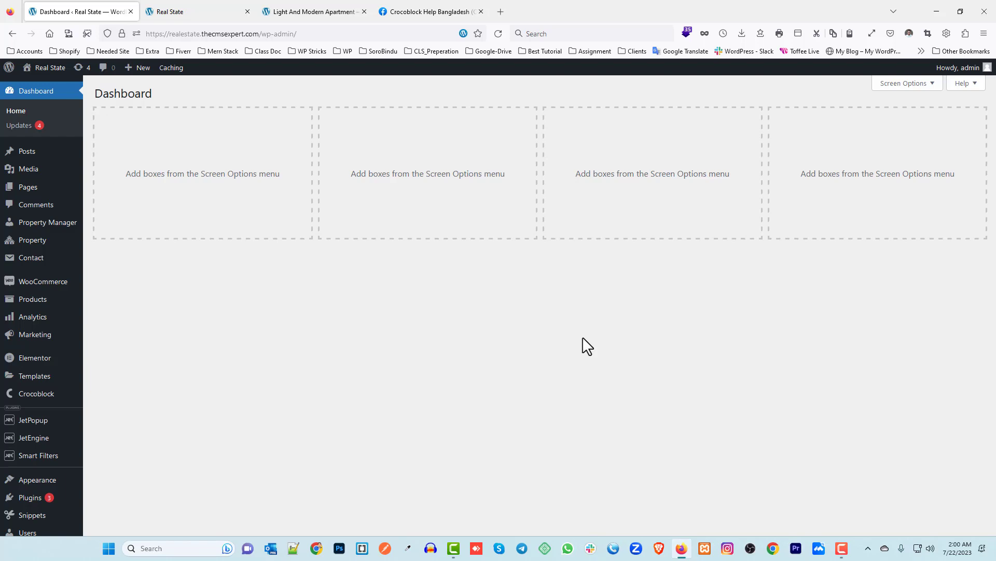
- Examine the title, price and photo area of the Light And Modern Apartment property page
left_click(328, 9)
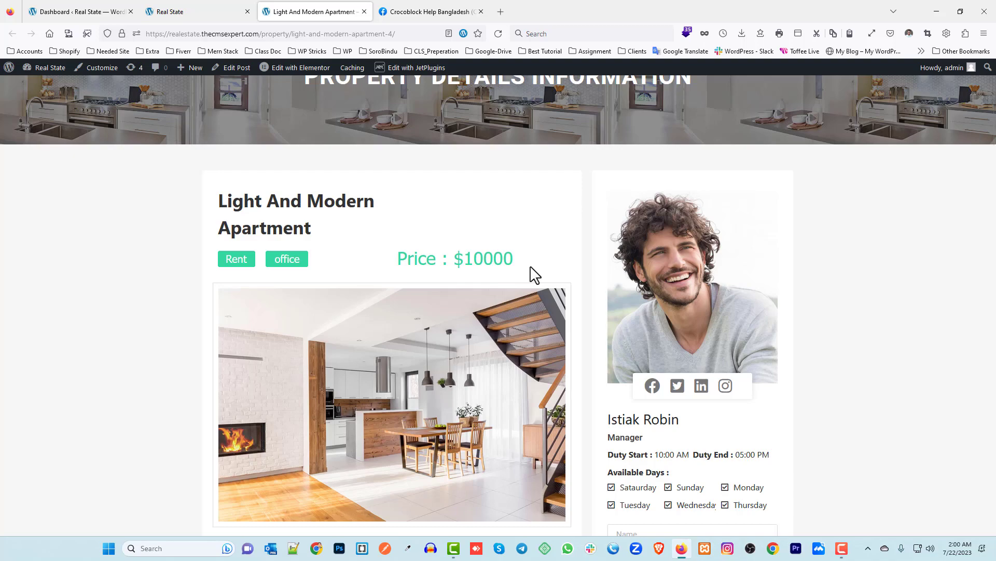
scroll(419, 251, "down", 6)
scroll(396, 278, "up", 6)
left_click(228, 201)
left_click(354, 229)
scroll(429, 279, "down", 4)
scroll(431, 278, "up", 4)
- Check the Property Manager entry in the WordPress dashboard, and review the apartment page's additional information and location details
left_click(85, 7)
mouse_move(30, 156)
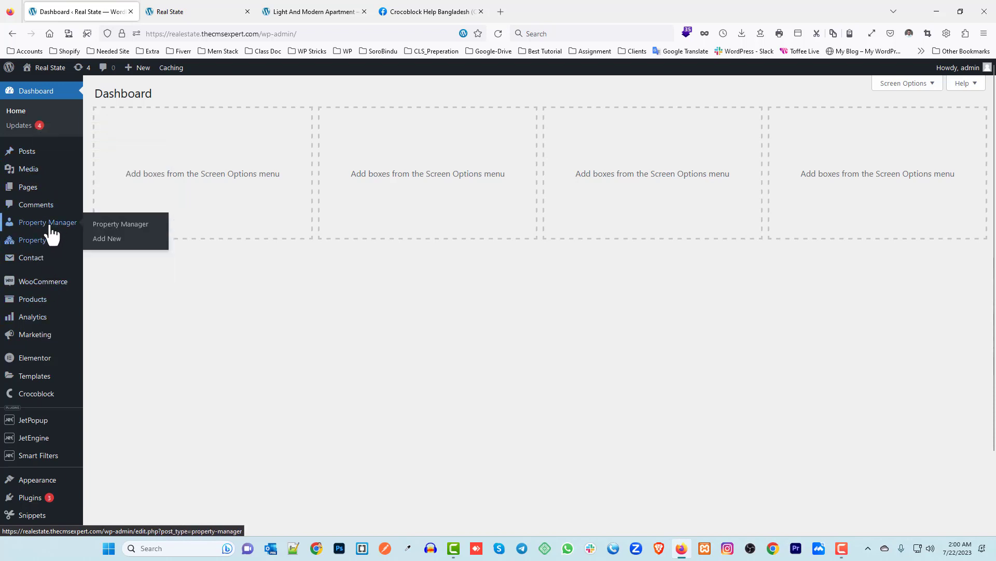
left_click(289, 8)
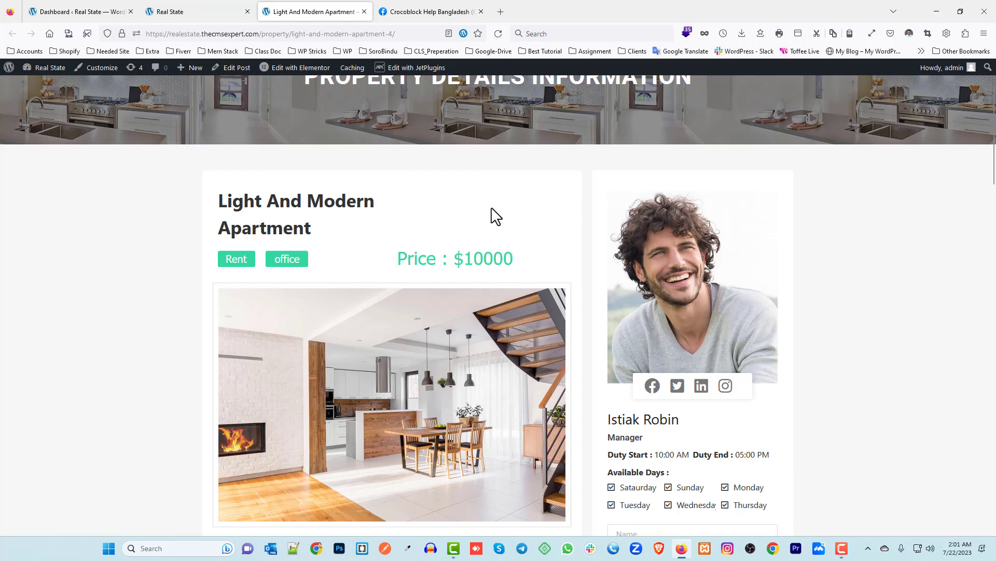
scroll(498, 255, "down", 3)
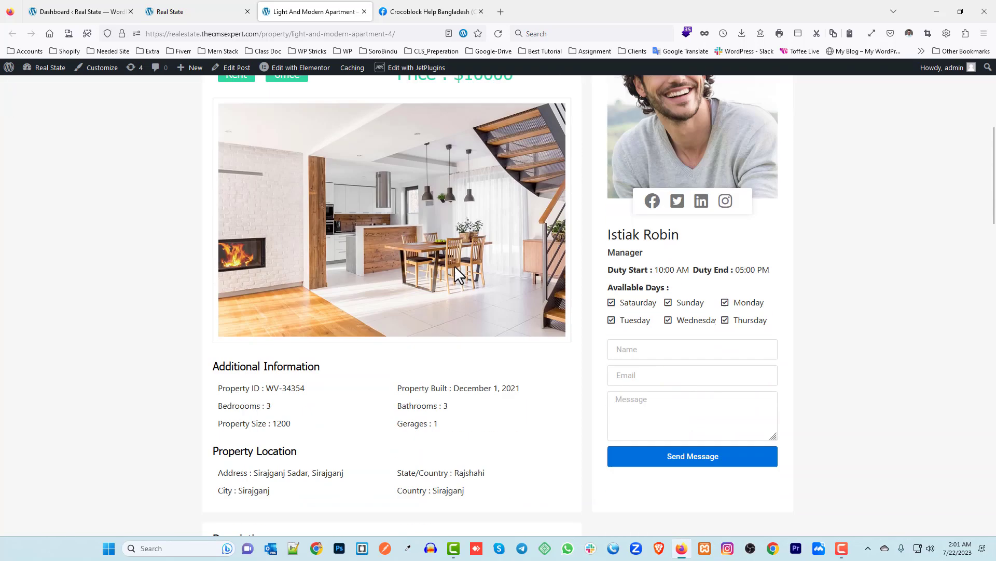
scroll(363, 291, "down", 3)
scroll(364, 270, "up", 7)
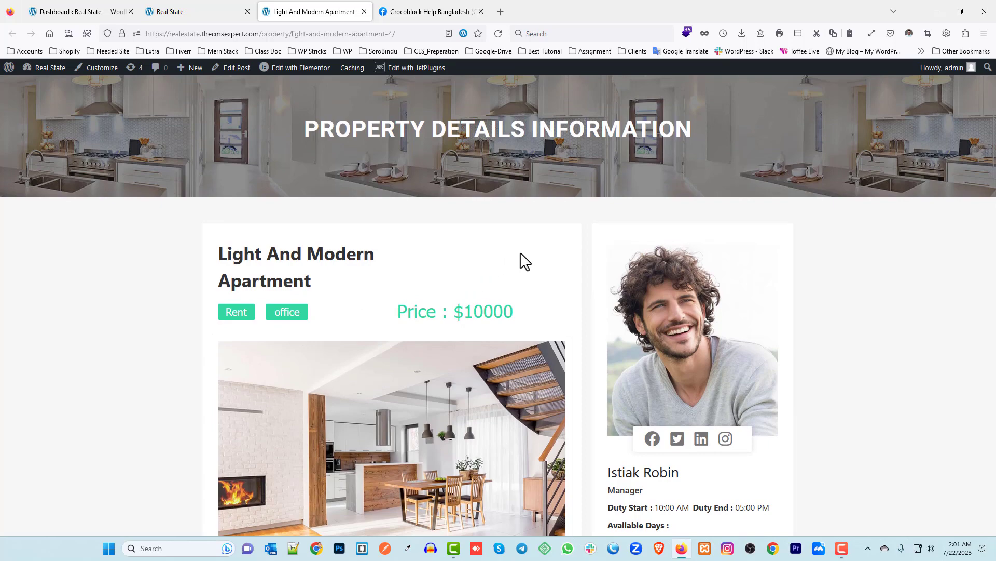
- Open the desktop file Gift For 1k Celebrations.txt and highlight its first item, Profile Builder Part - 03
left_click(942, 10)
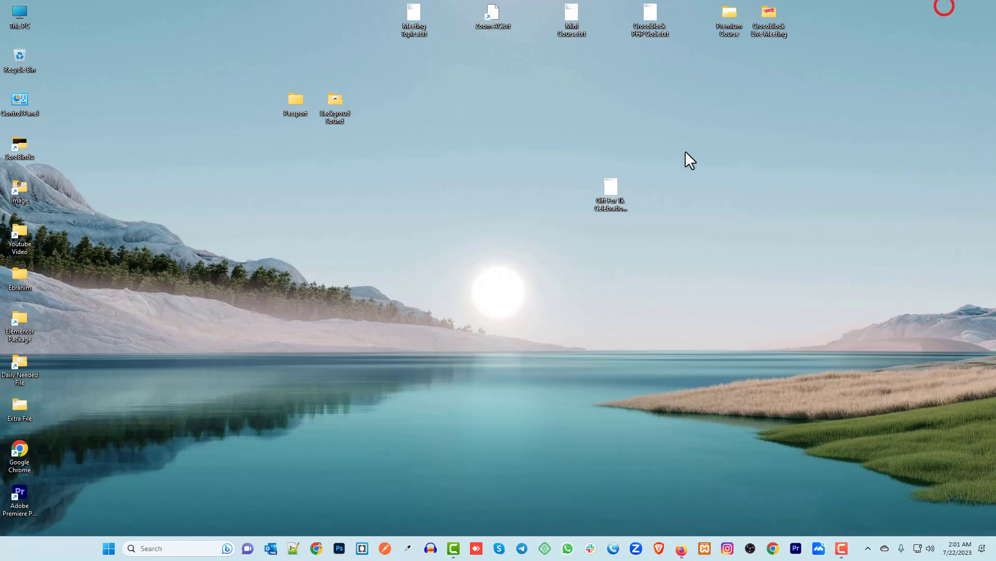
double_click(606, 190)
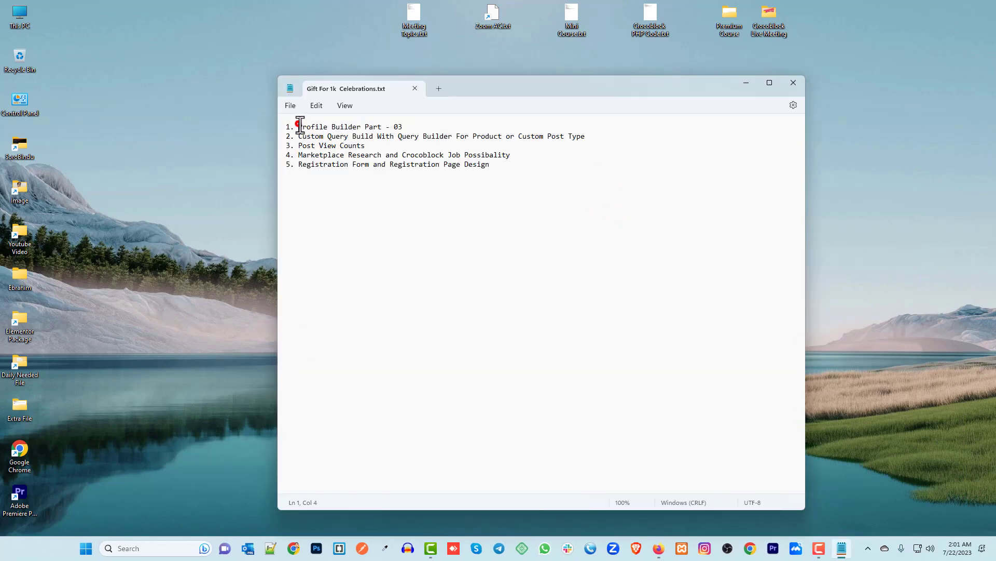
left_click_drag(298, 127, 404, 120)
left_click(411, 122)
- Switch back to Firefox and browse the Crocoblock Help Bangladesh Facebook group's posts, including the Important Notice post
left_click(659, 548)
left_click(470, 12)
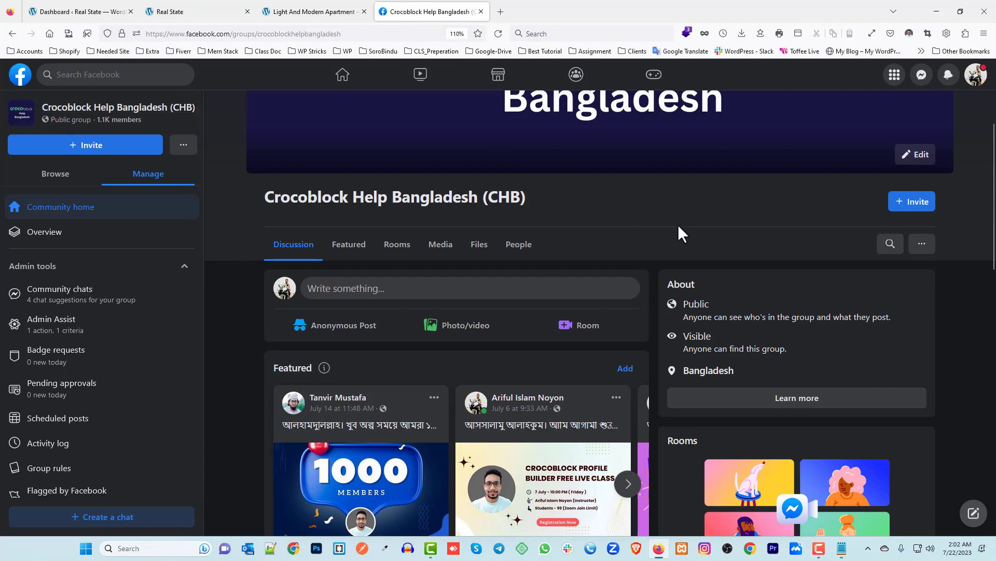
scroll(534, 282, "down", 10)
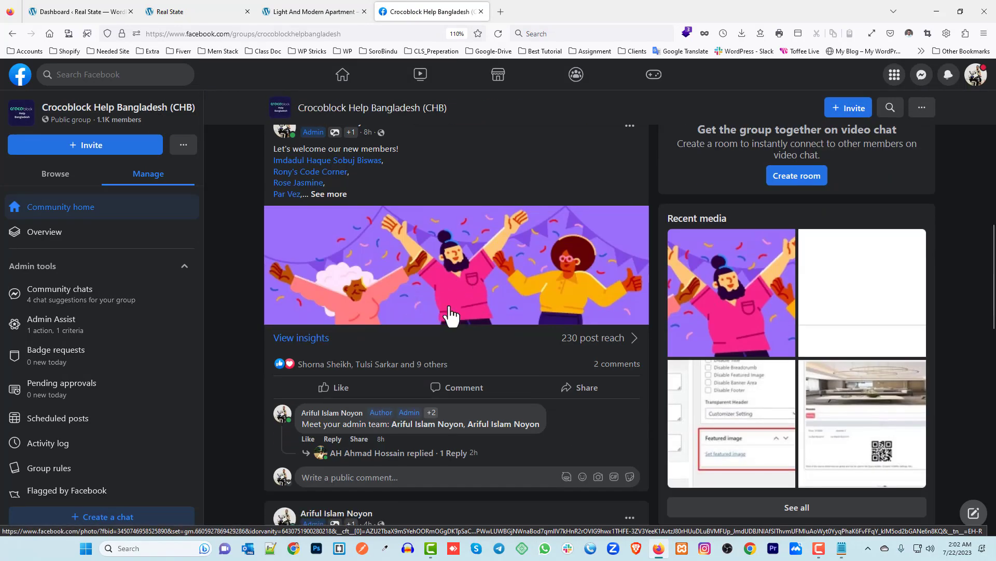
scroll(451, 312, "up", 4)
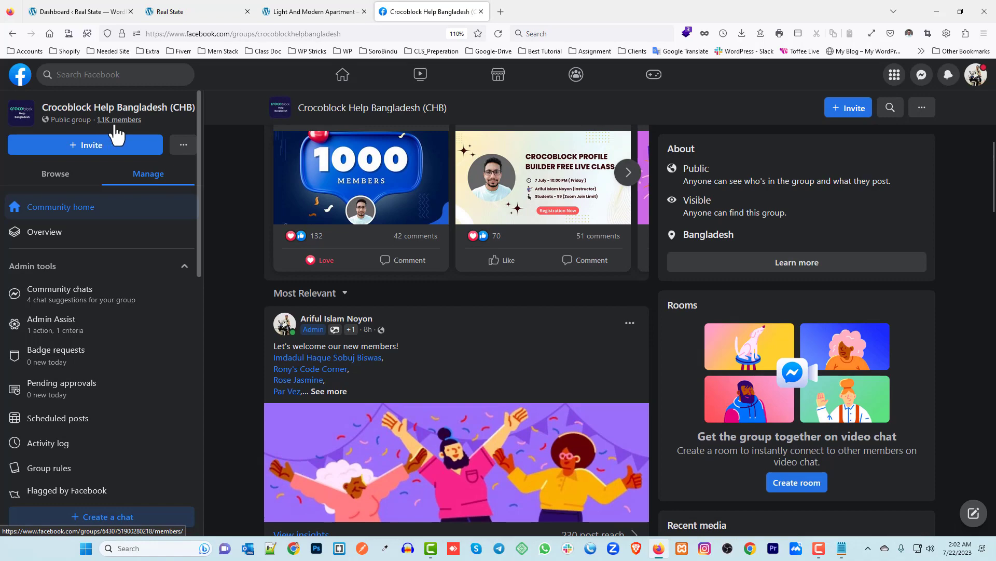
scroll(484, 300, "down", 10)
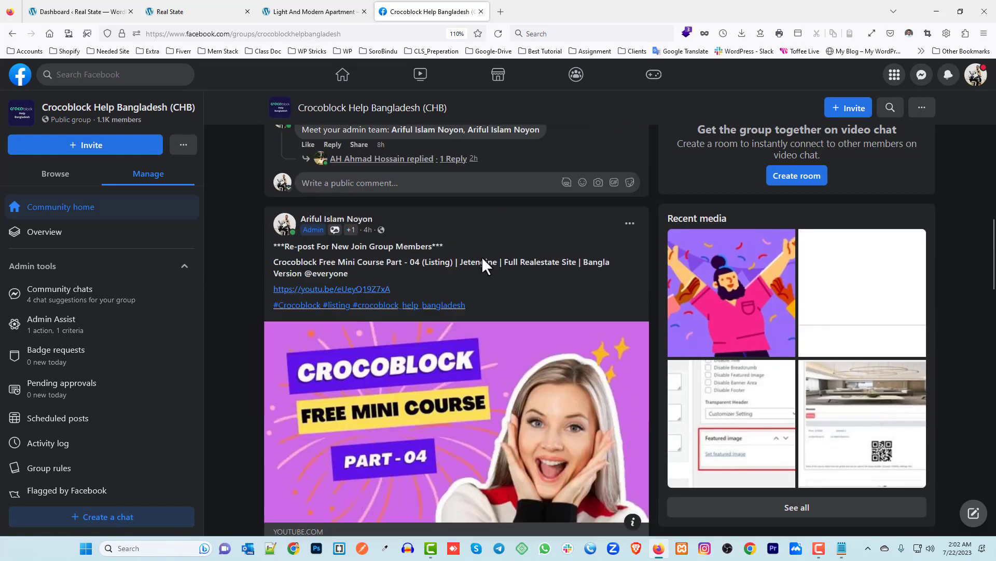
scroll(496, 269, "down", 15)
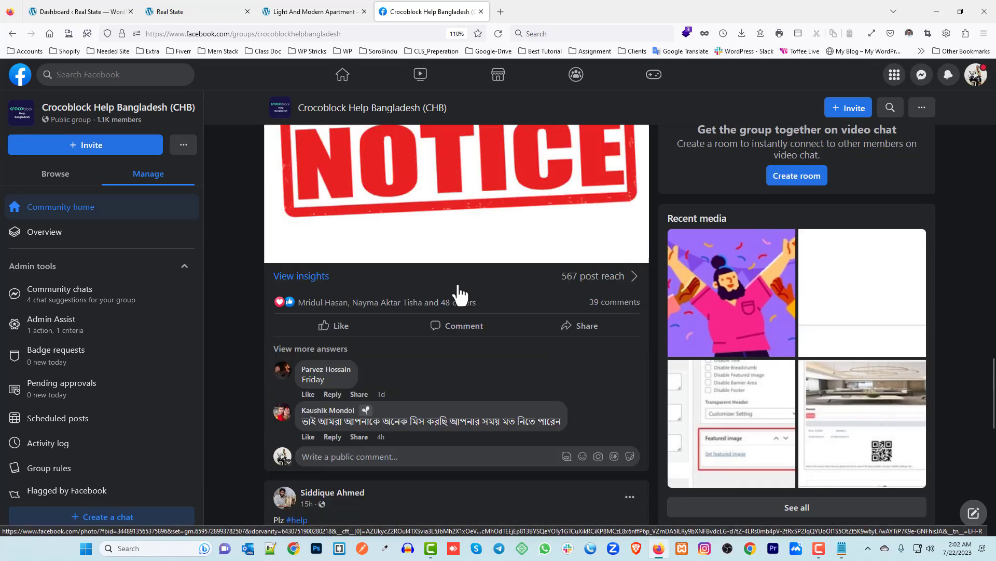
scroll(519, 309, "up", 5)
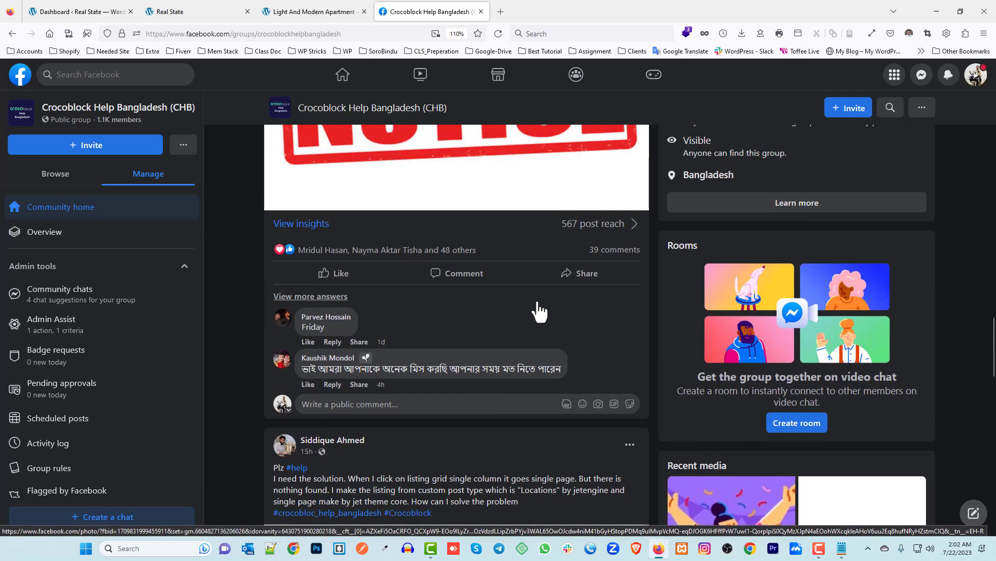
scroll(528, 309, "up", 4)
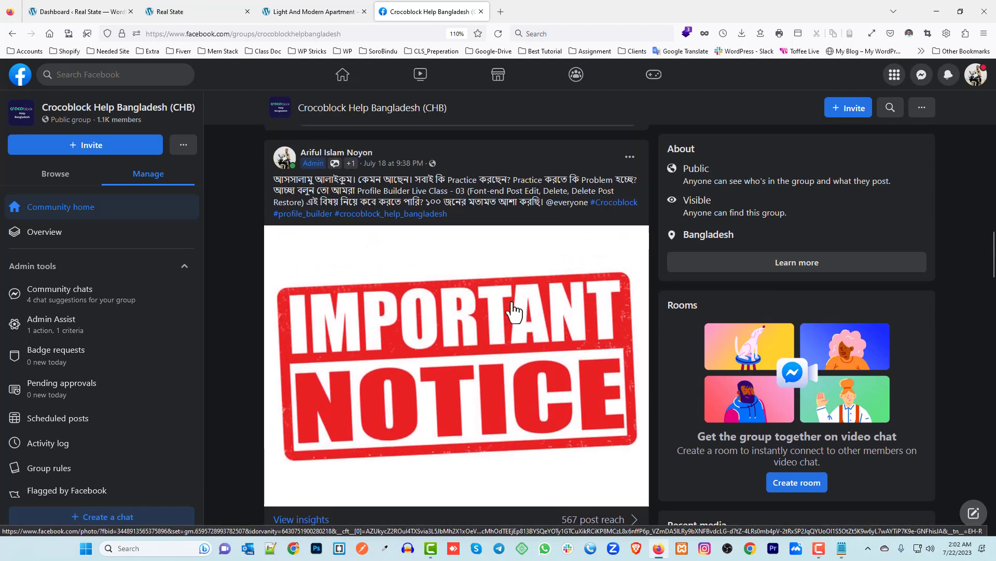
- Return to the WordPress dashboard and open JetEngine's Post Types page in a new browser tab
left_click(302, 17)
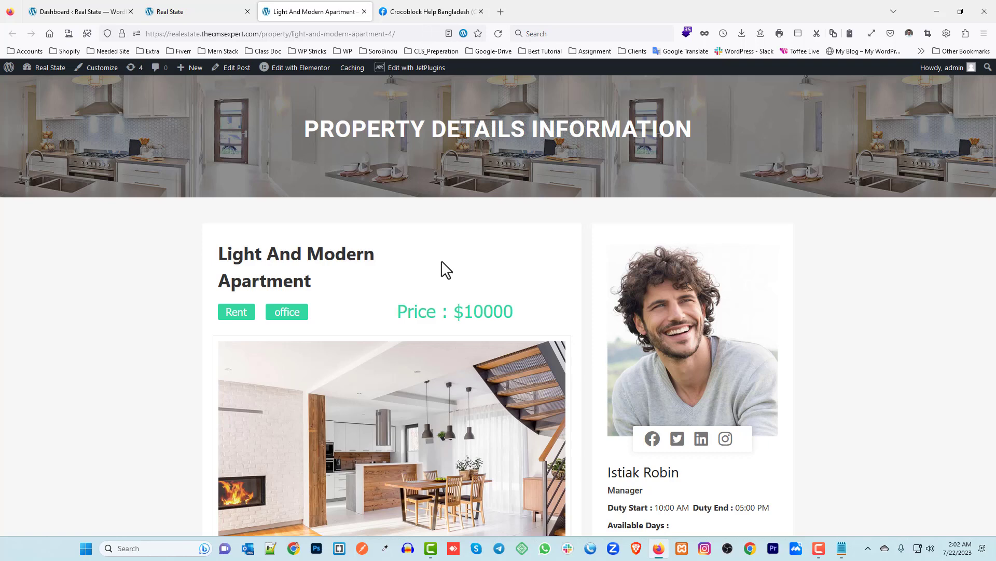
left_click(78, 11)
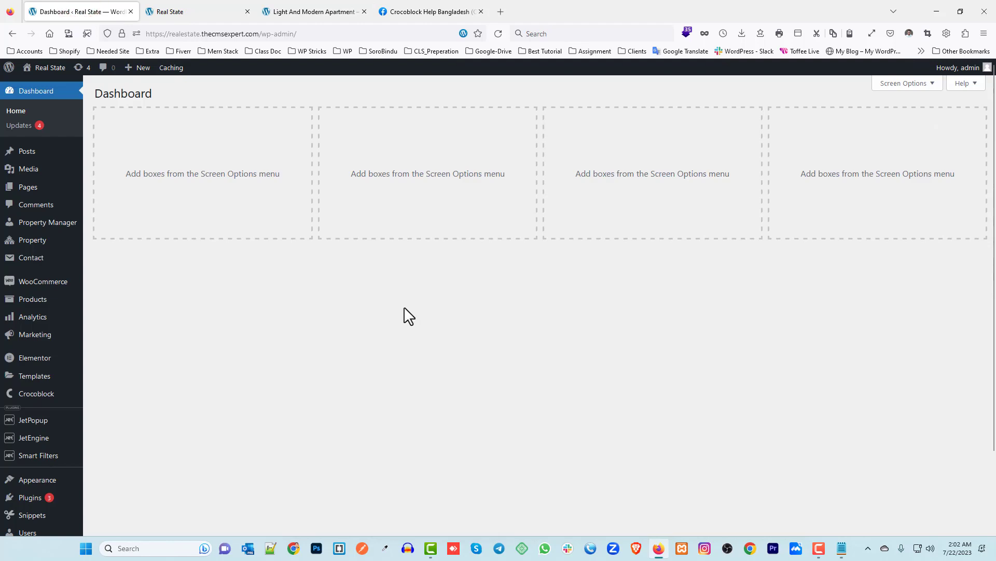
left_click(288, 19)
left_click(81, 13)
mouse_move(40, 248)
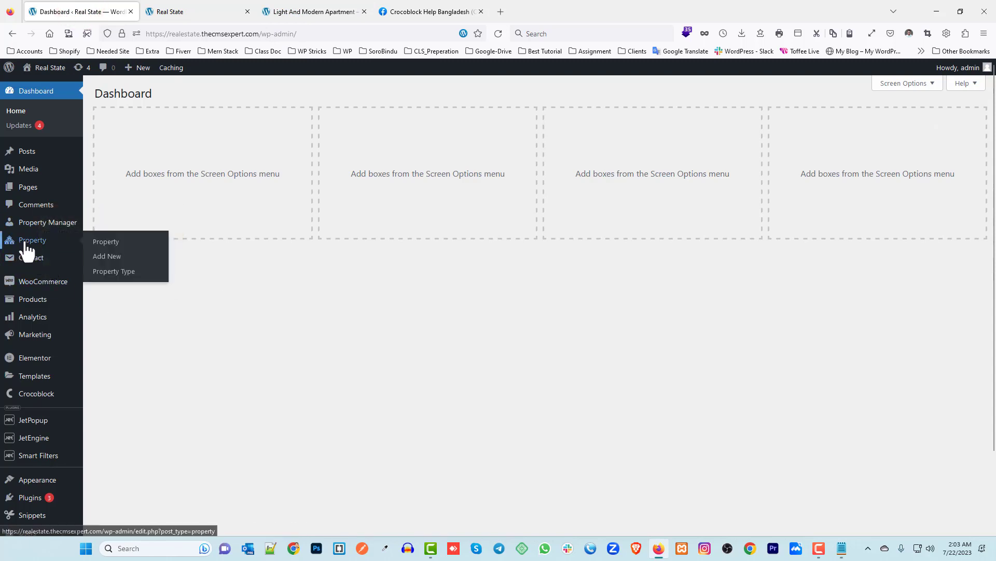
scroll(49, 271, "down", 2)
mouse_move(40, 357)
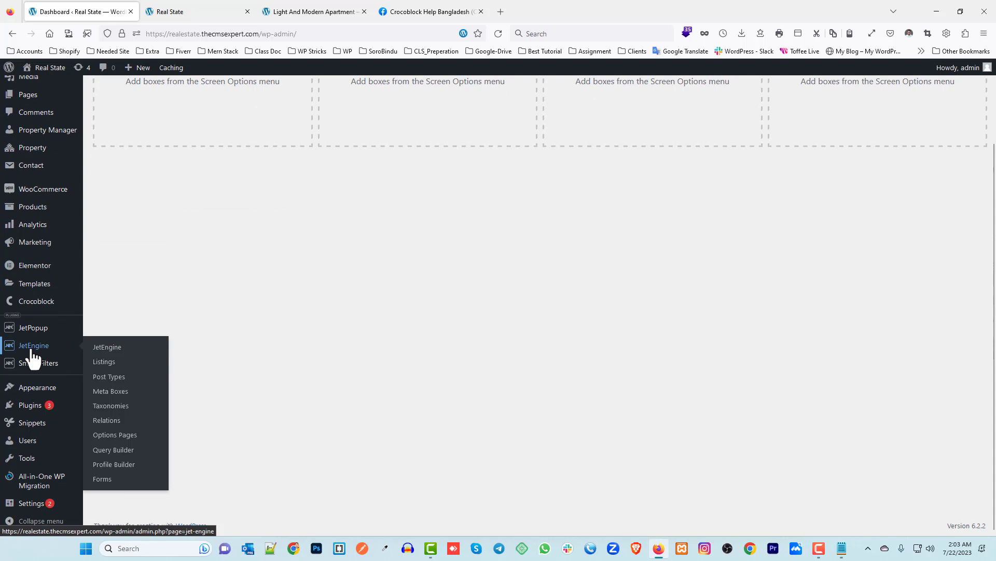
middle_click(122, 381)
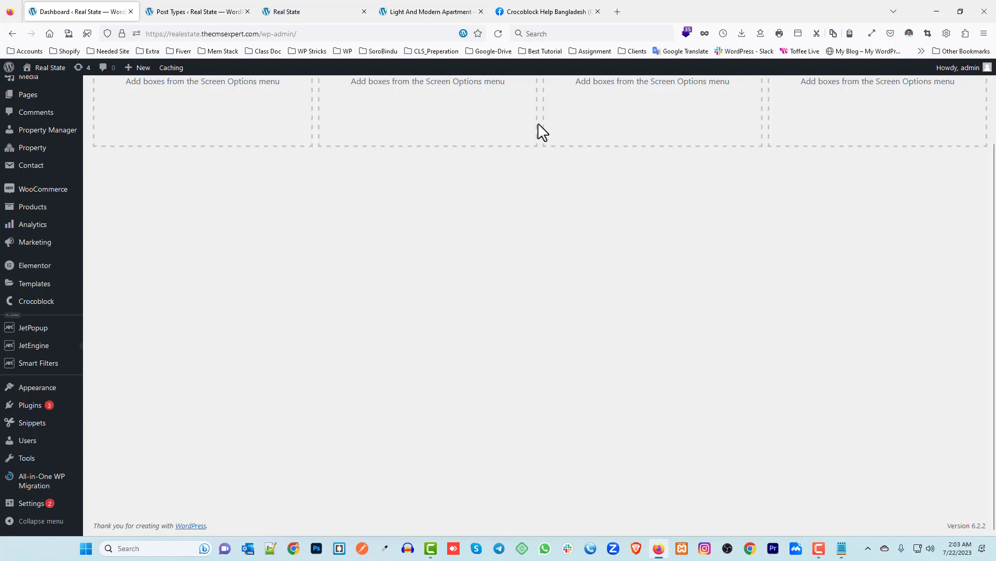
- Load thecmsexpert.com in a new browser tab and go to its Plugins page
left_click(617, 12)
left_click(376, 34)
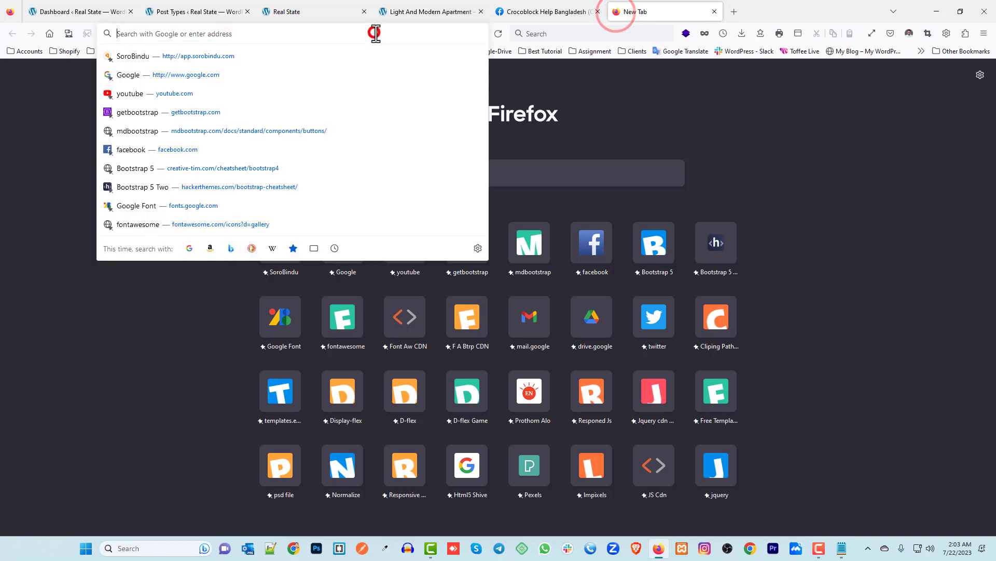
type("thecmsexpert.com")
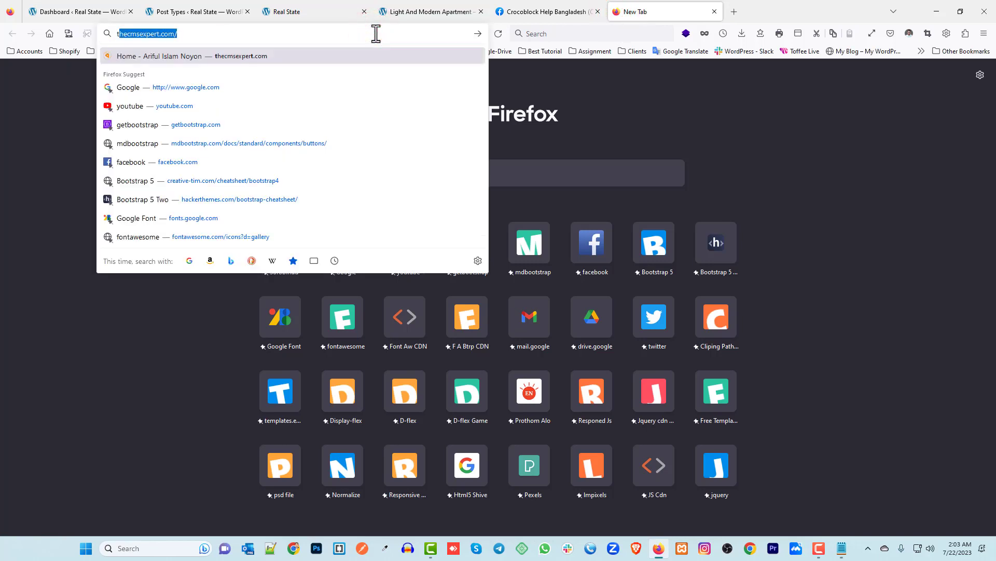
key("Return")
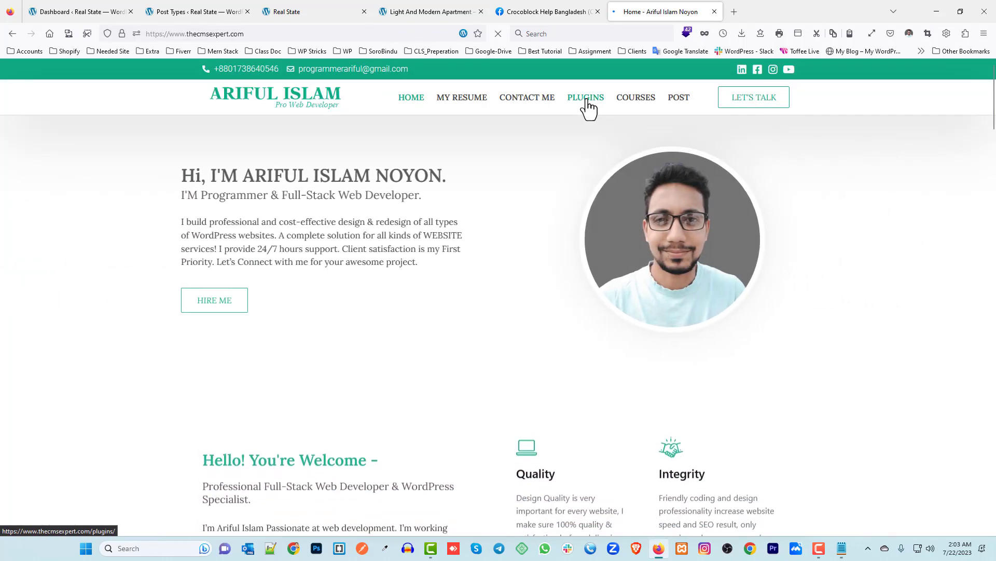
left_click(588, 101)
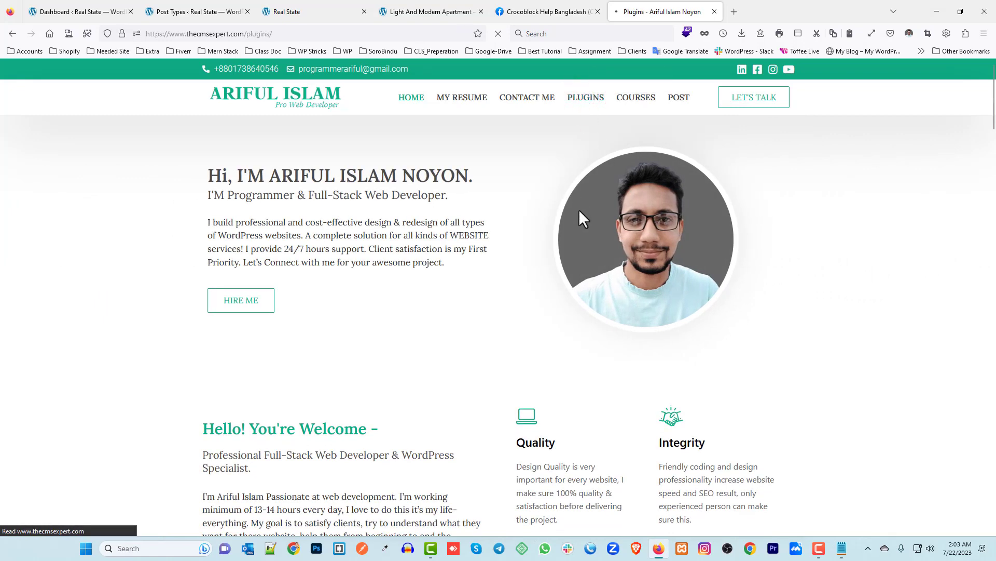
- Look through both pages of the plugin download list and highlight the Crocoblock All Addons entry
scroll(275, 290, "down", 3)
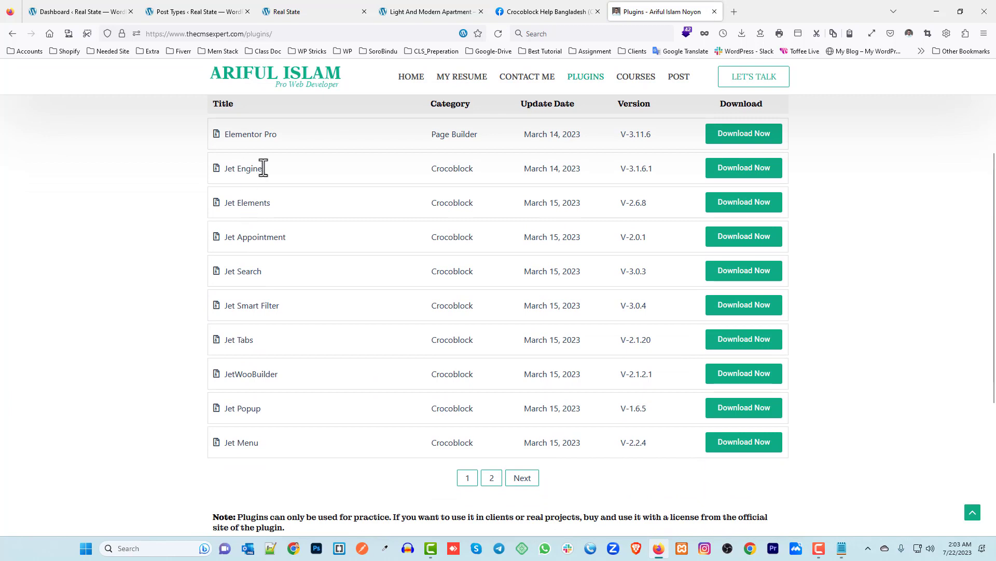
scroll(363, 312, "down", 2)
left_click(522, 374)
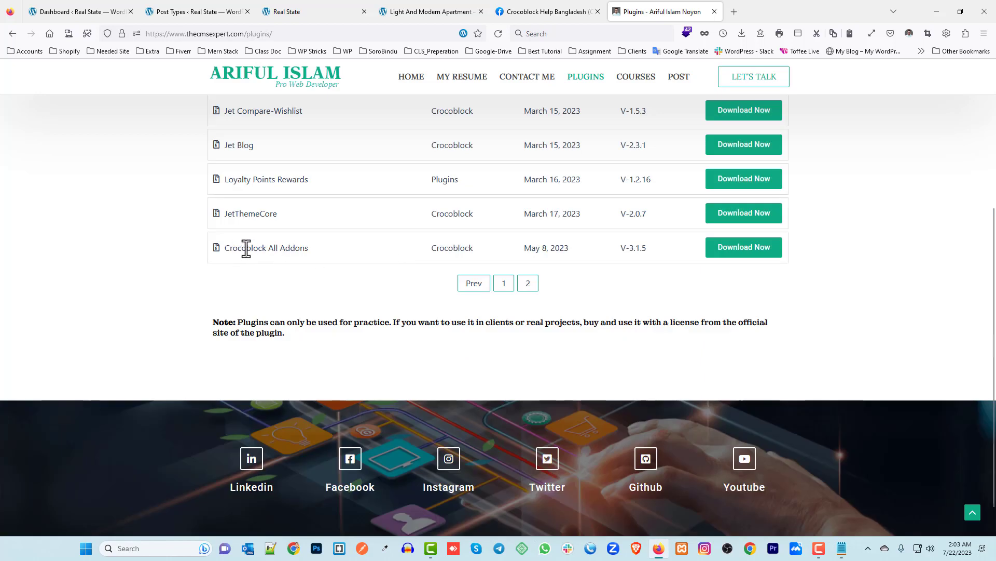
left_click_drag(233, 247, 313, 248)
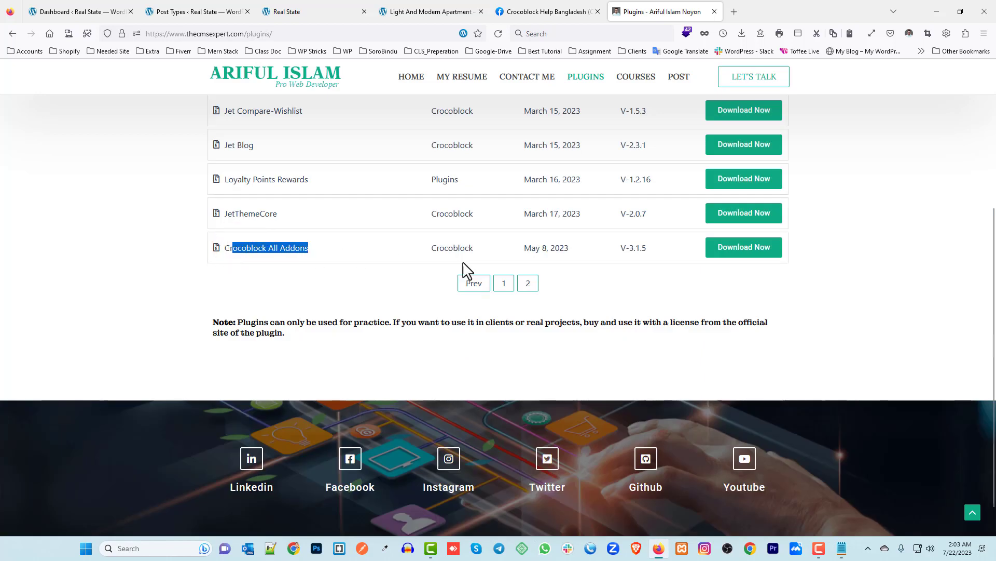
left_click(258, 313)
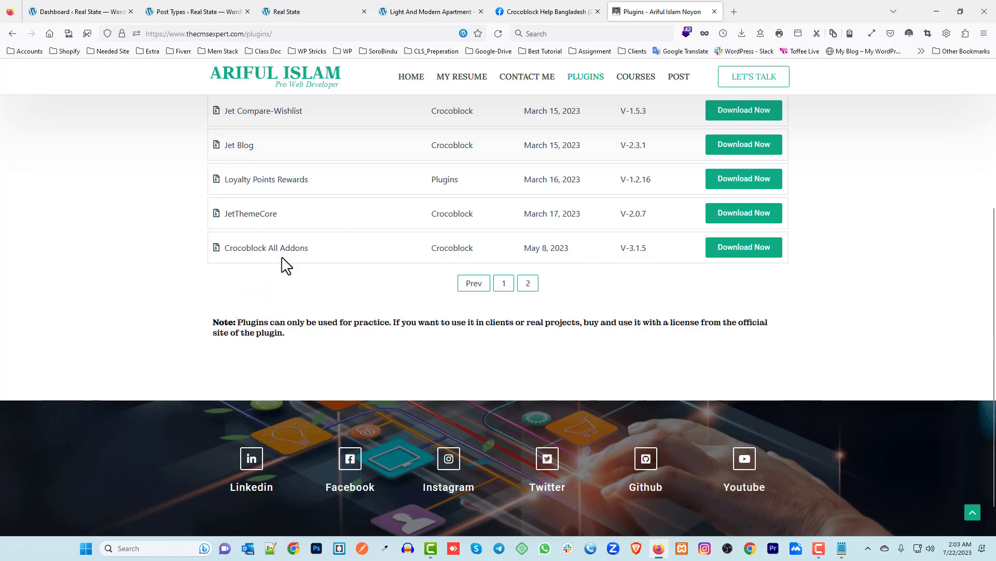
scroll(286, 260, "up", 10)
- Close the plugin download page, and review the site's Featured Property listings and the apartment details page
left_click(561, 10)
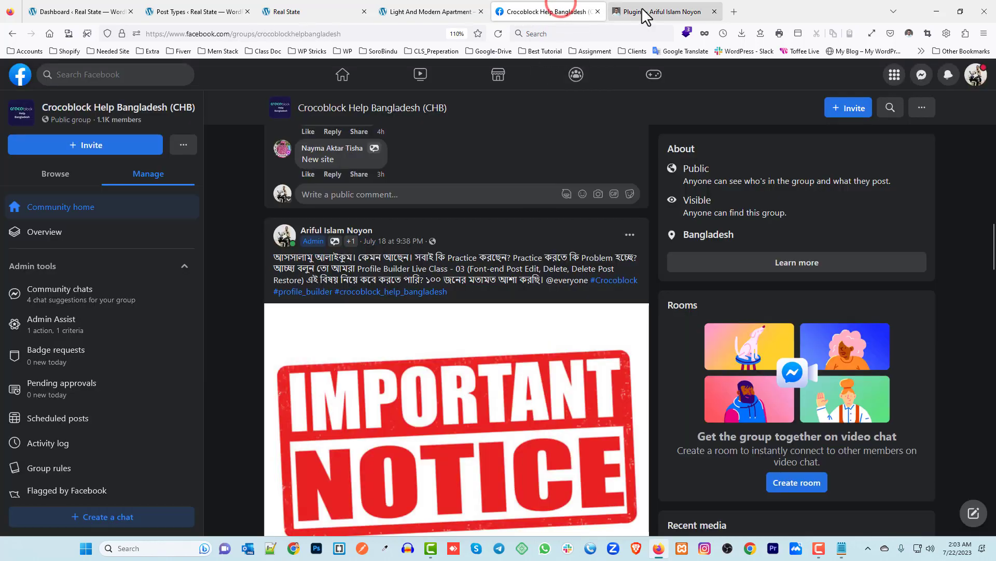
left_click(646, 15)
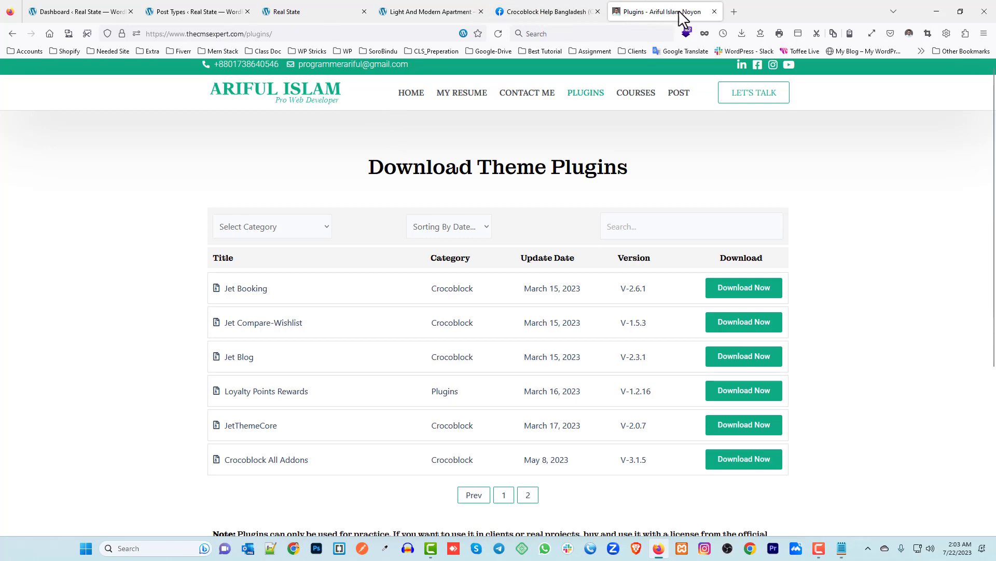
left_click(714, 11)
left_click(310, 8)
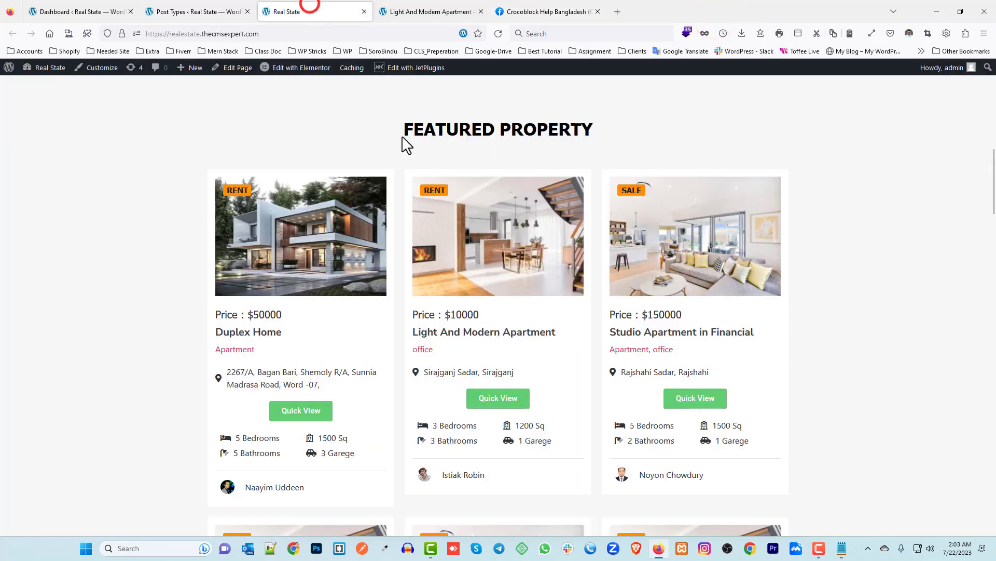
left_click(397, 12)
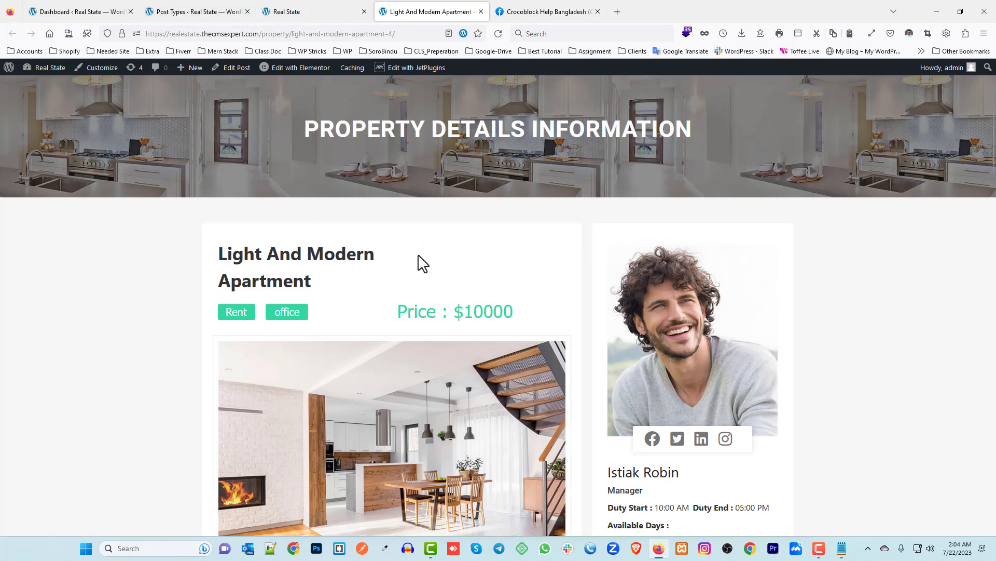
- Open the Property post type for editing in JetEngine and go to the end of its meta fields list
left_click(213, 10)
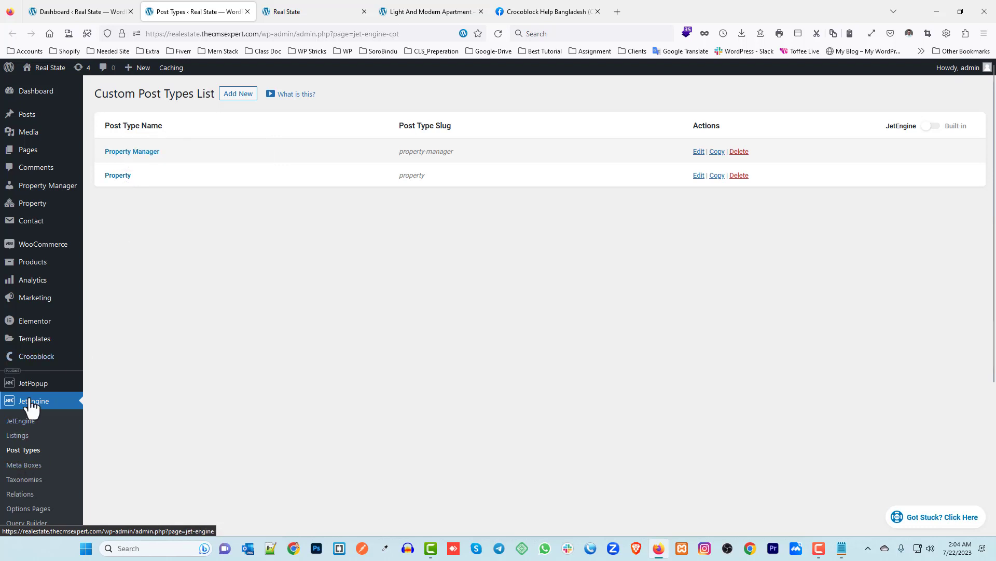
left_click(123, 177)
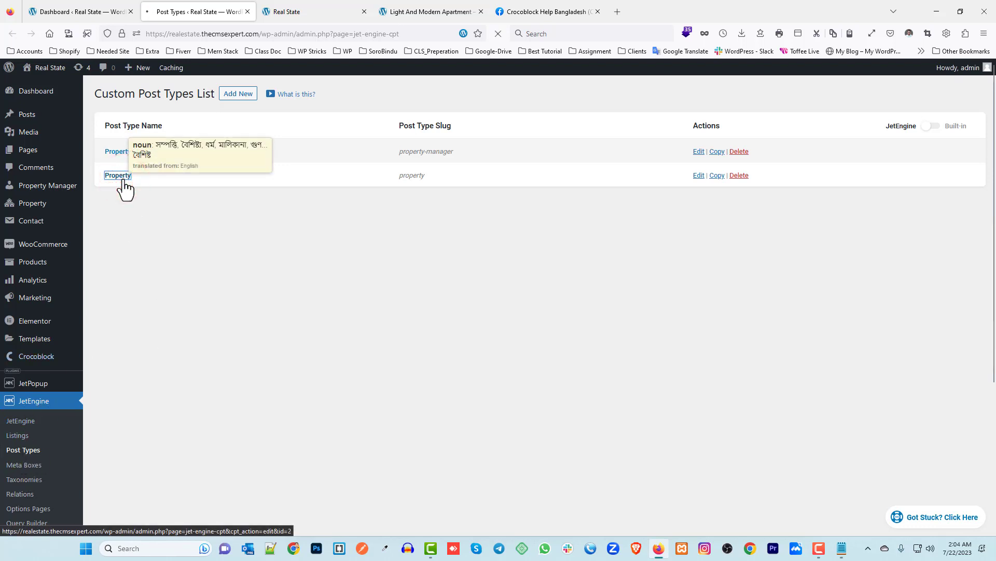
scroll(387, 267, "down", 5)
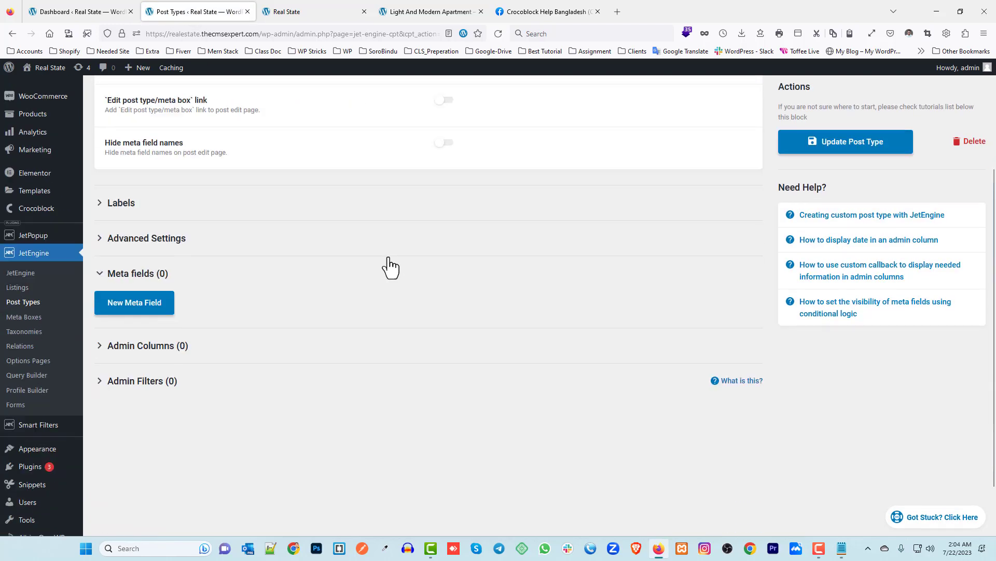
scroll(315, 254, "down", 15)
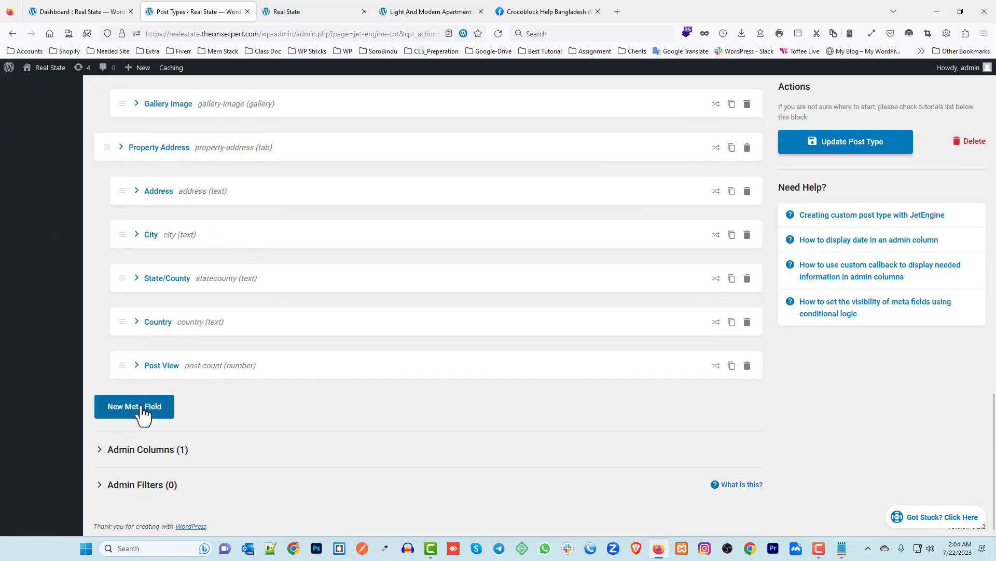
- Add a meta field labelled Post View with the name post-view to the Property post type and save the post type
left_click(141, 406)
left_click(490, 439)
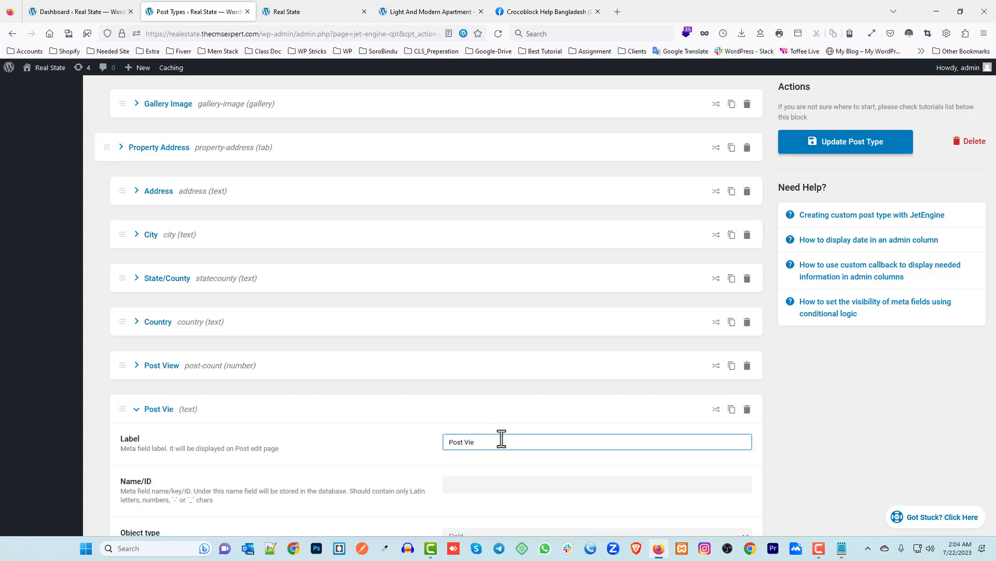
left_click(374, 418)
scroll(394, 385, "down", 3)
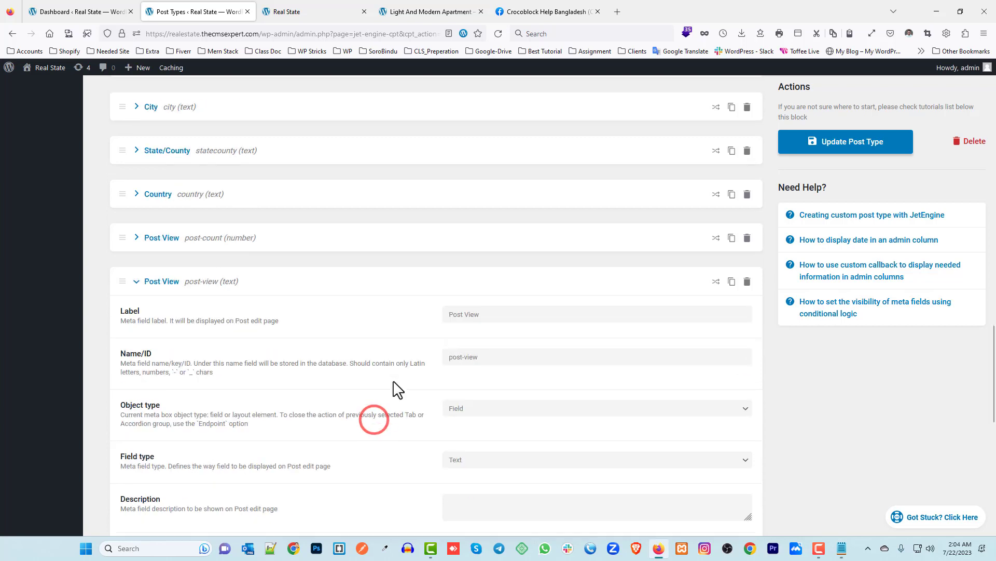
left_click(500, 323)
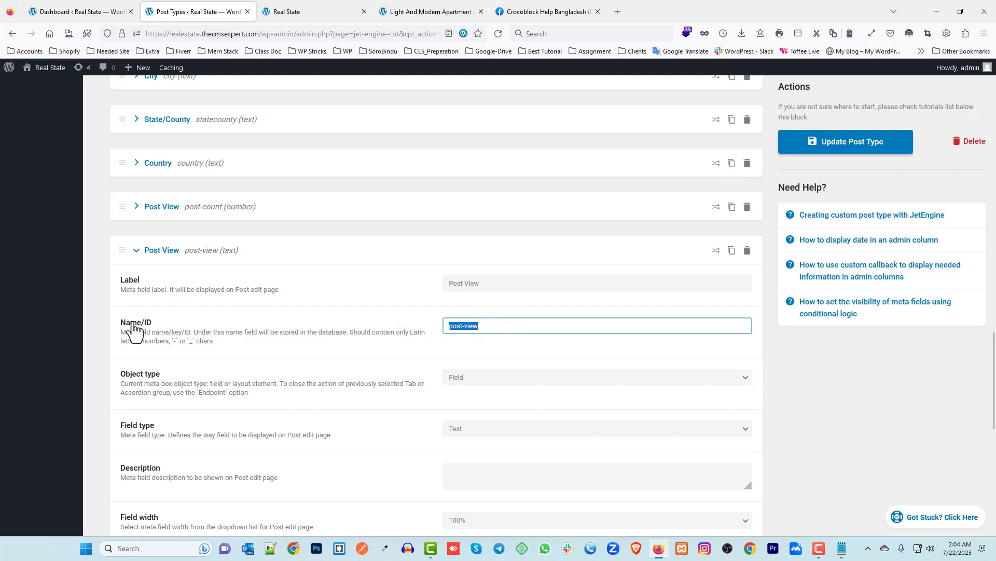
left_click(490, 323)
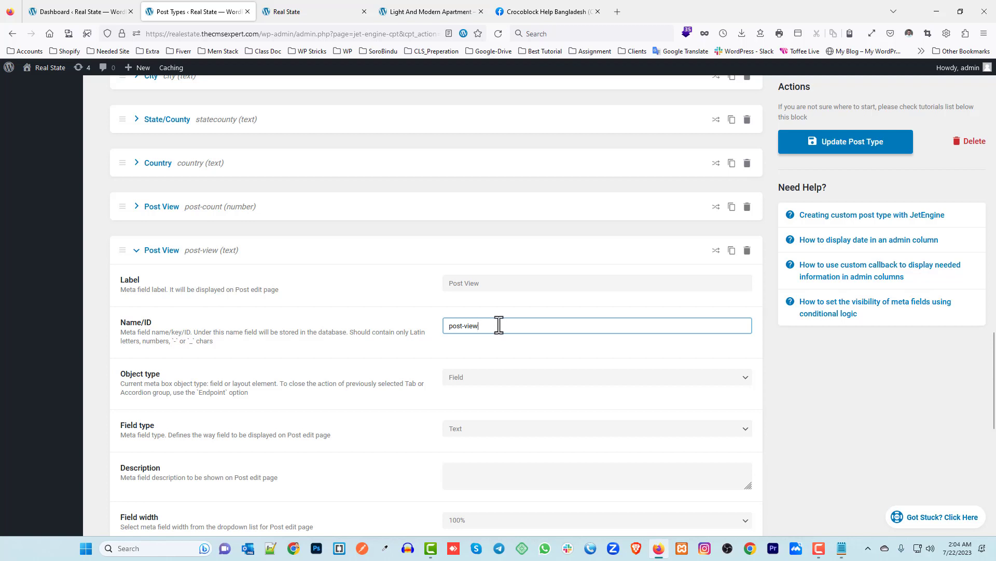
triple_click(487, 323)
left_click(825, 146)
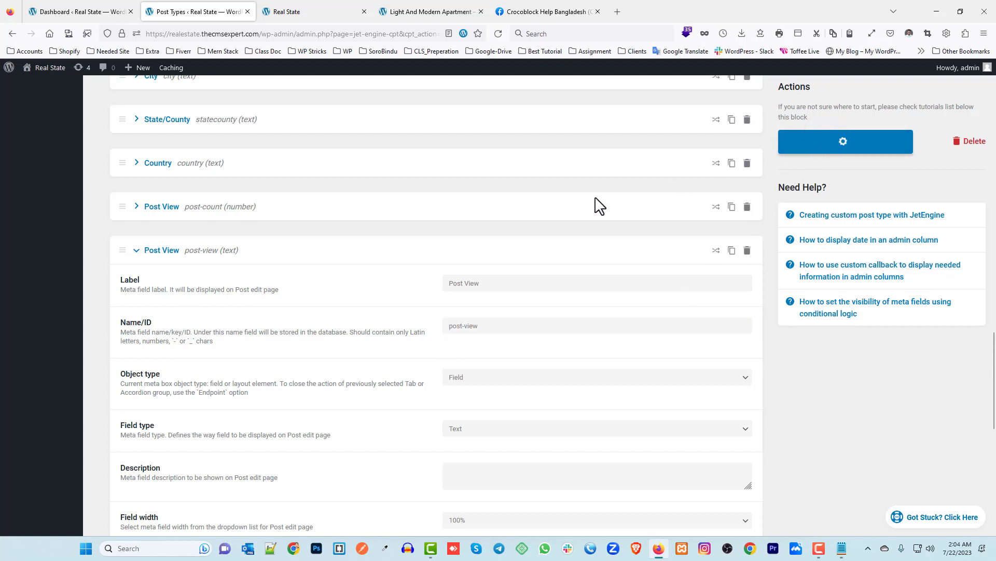
- Open the Property posts list in a new browser tab and open the Duplex Home property for editing
scroll(364, 238, "up", 20)
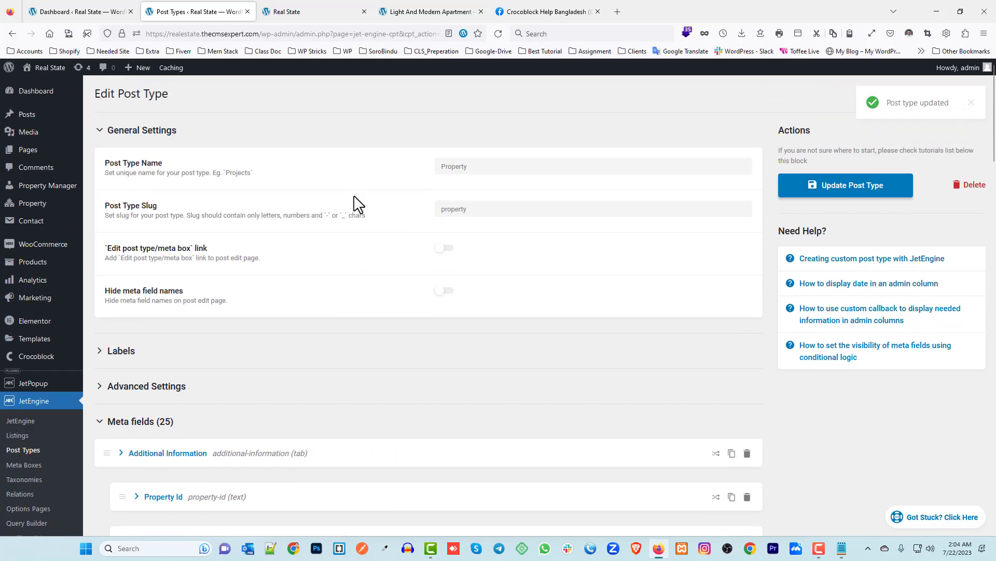
mouse_move(52, 207)
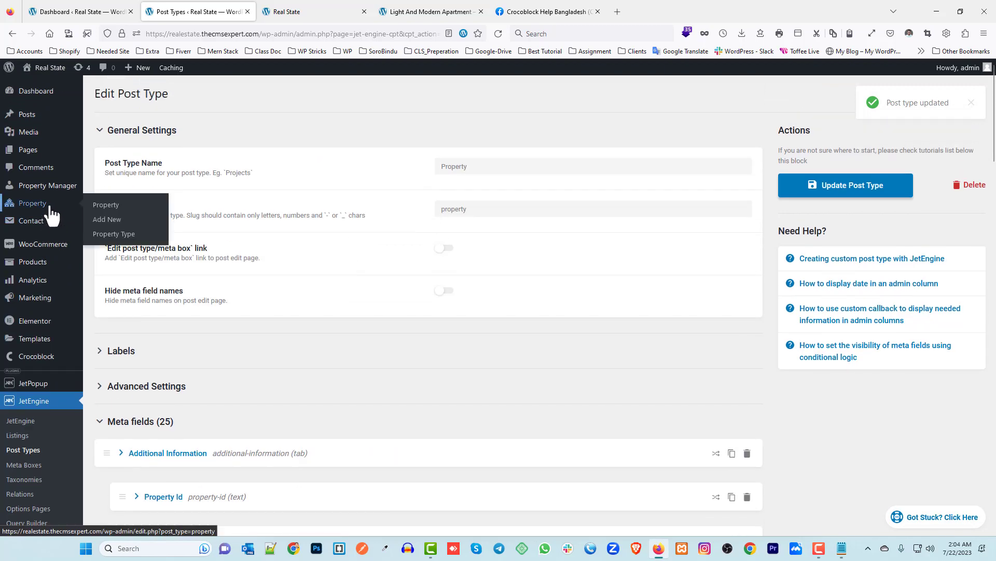
middle_click(122, 208)
left_click(296, 10)
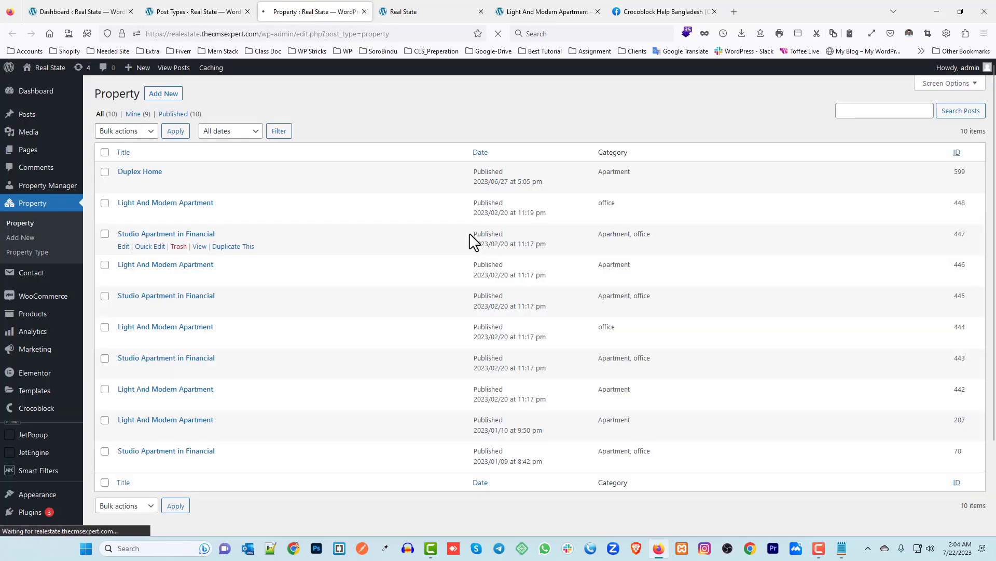
left_click(123, 184)
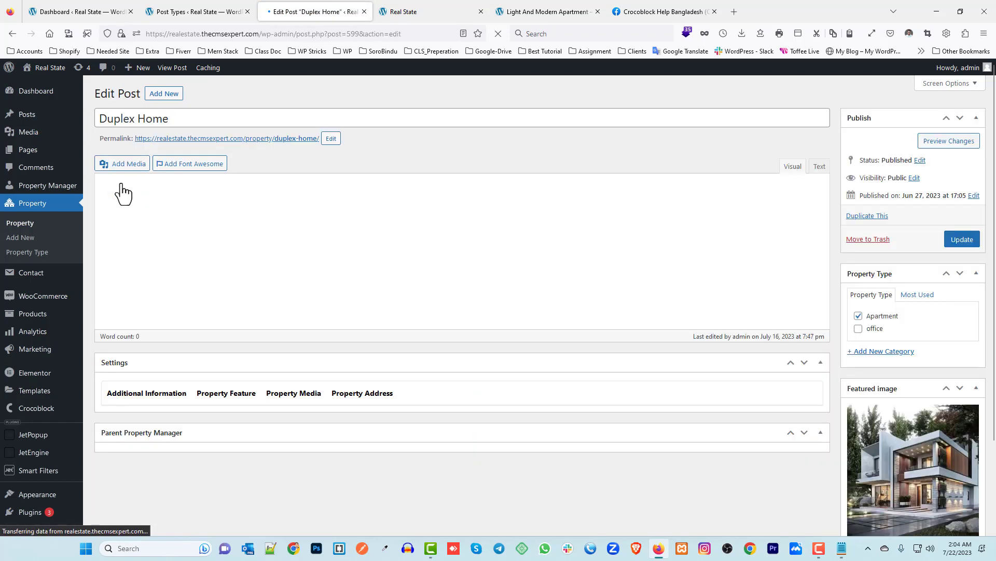
- Show the Property Address fields in the Duplex Home settings and check the new post-view field
scroll(417, 212, "down", 3)
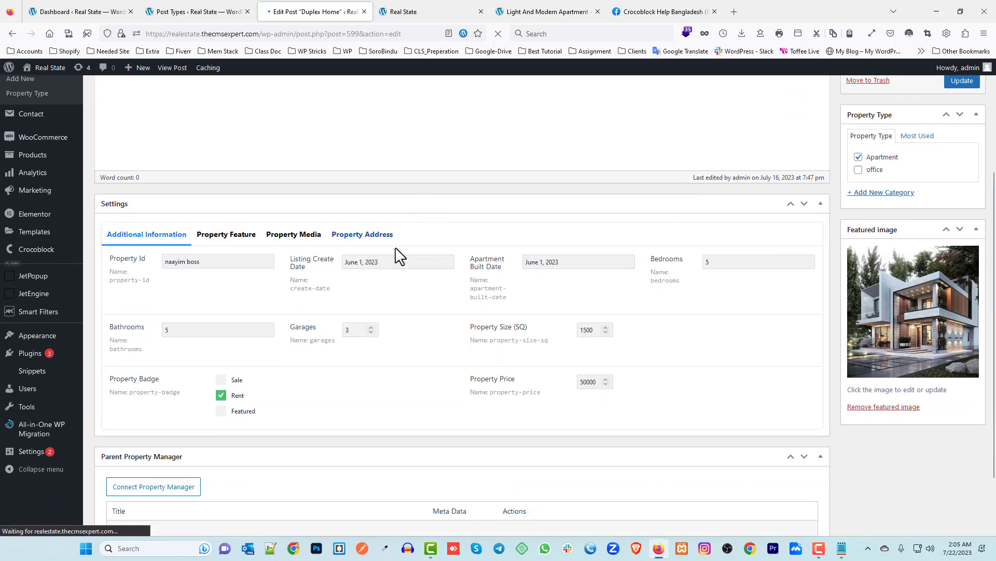
scroll(363, 343, "down", 5)
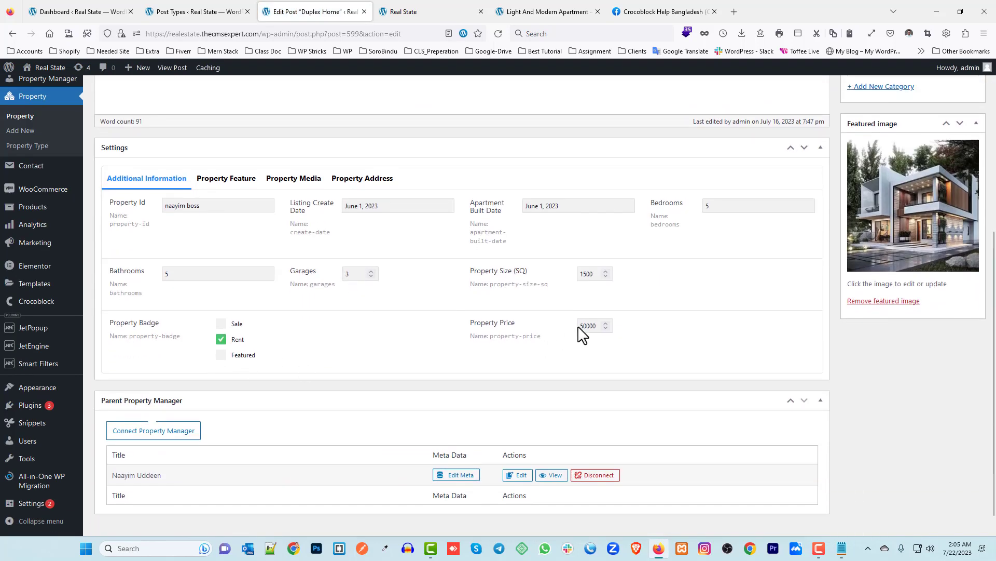
scroll(545, 353, "down", 1)
scroll(407, 362, "up", 2)
left_click(373, 209)
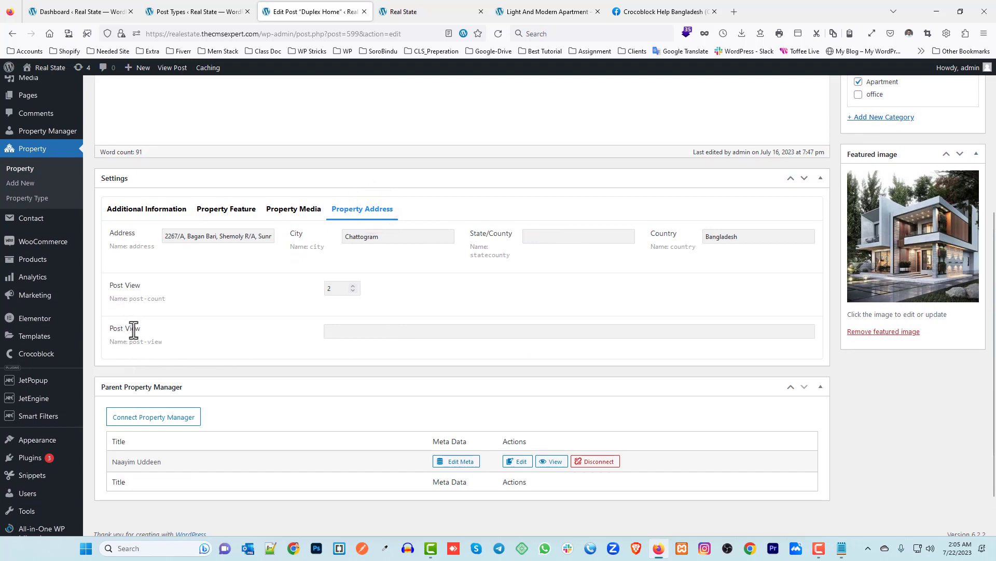
left_click(358, 334)
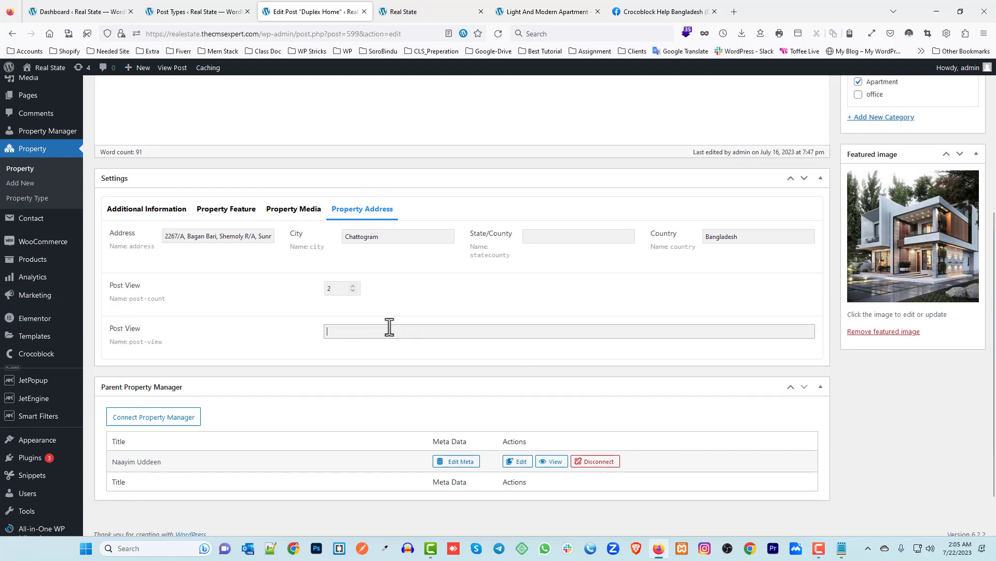
- Return to the Property post type editor and set the post-view field's default value to 0
left_click(197, 12)
scroll(332, 317, "down", 10)
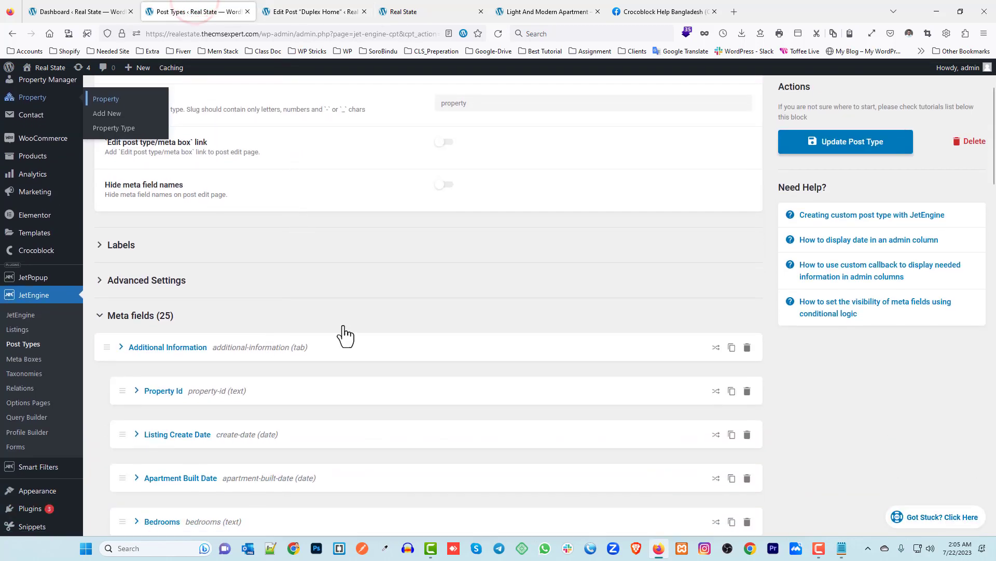
scroll(322, 307, "down", 15)
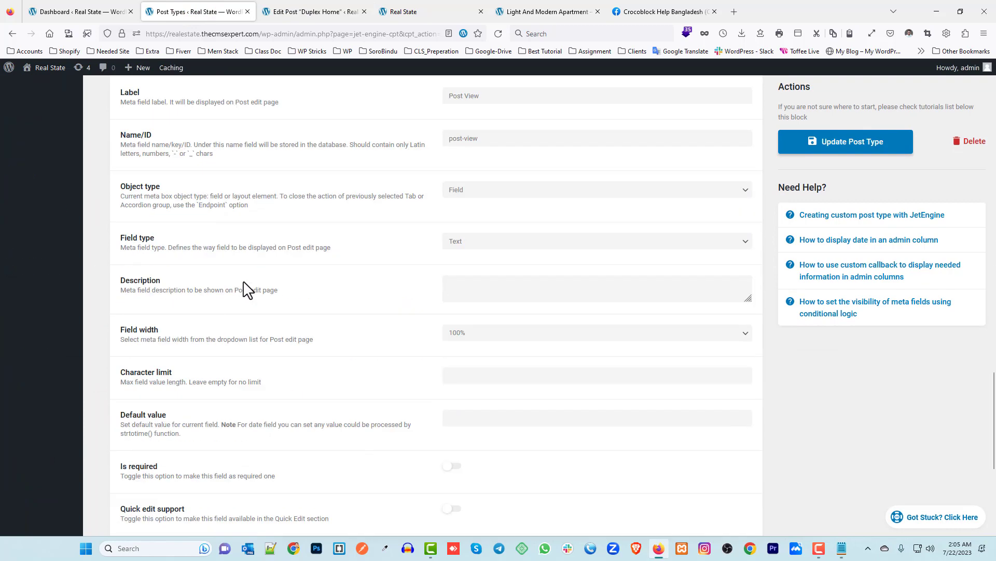
scroll(406, 261, "down", 2)
scroll(198, 296, "up", 3)
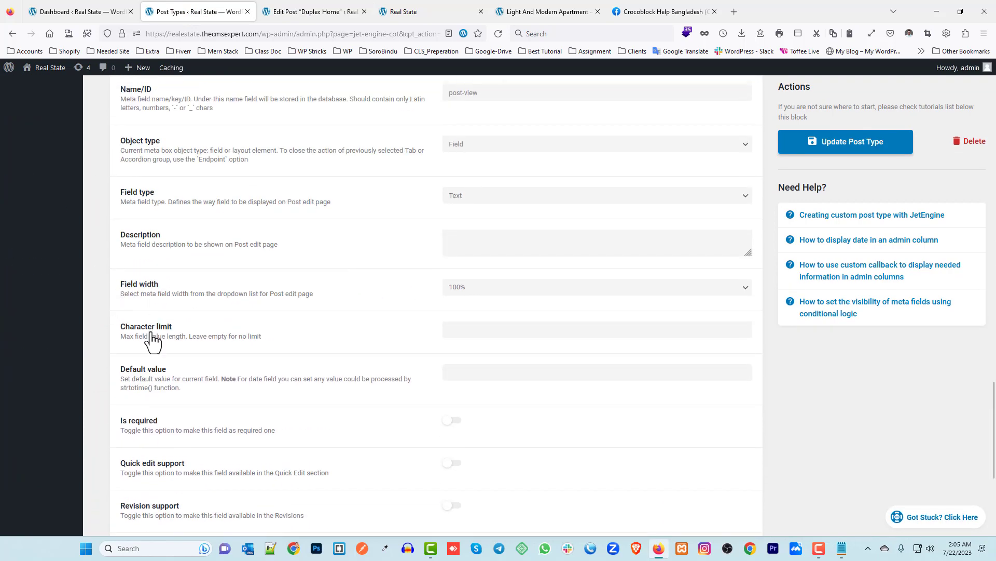
scroll(166, 228, "up", 2)
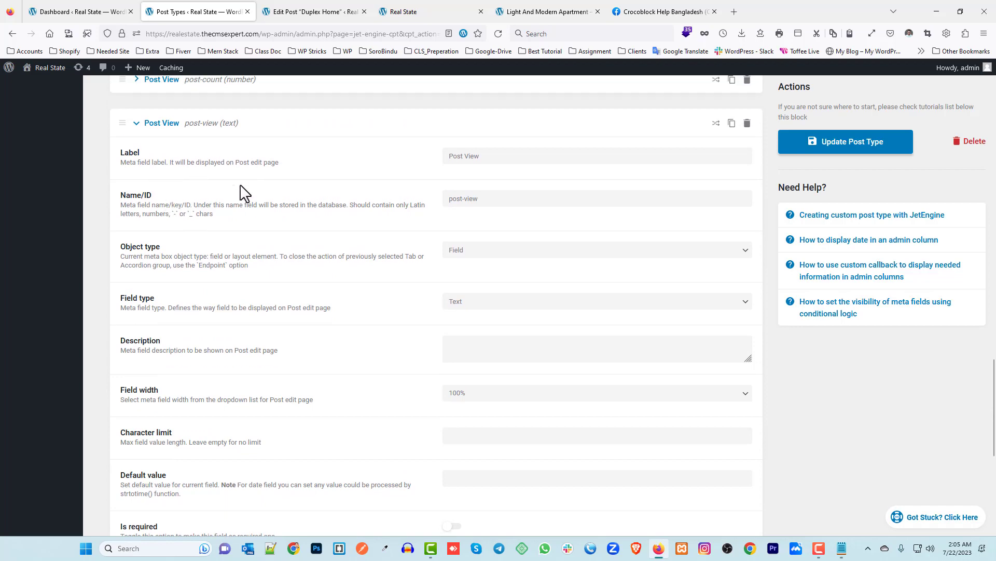
scroll(250, 192, "down", 4)
scroll(257, 244, "down", 2)
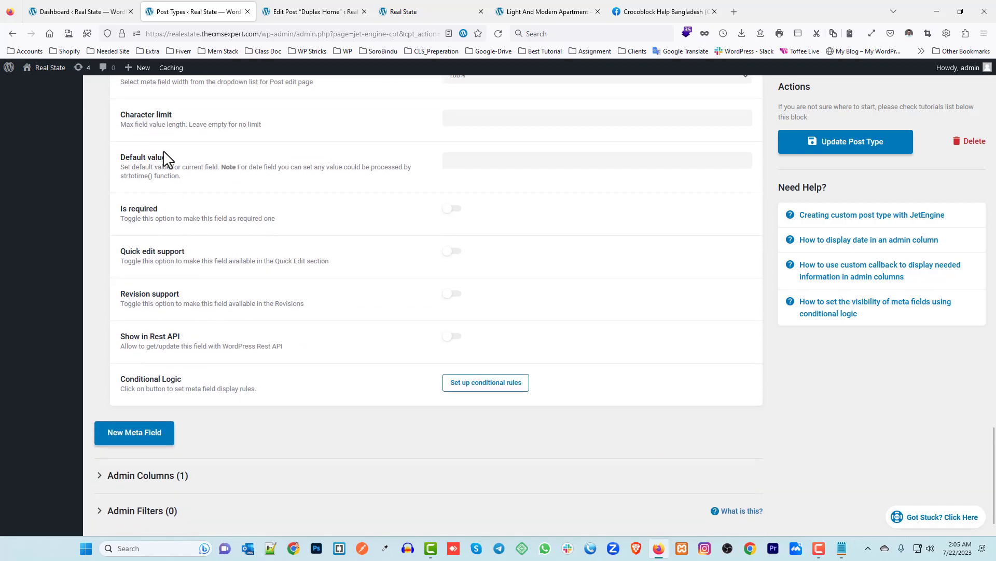
left_click(452, 159)
type("0")
left_click(395, 178)
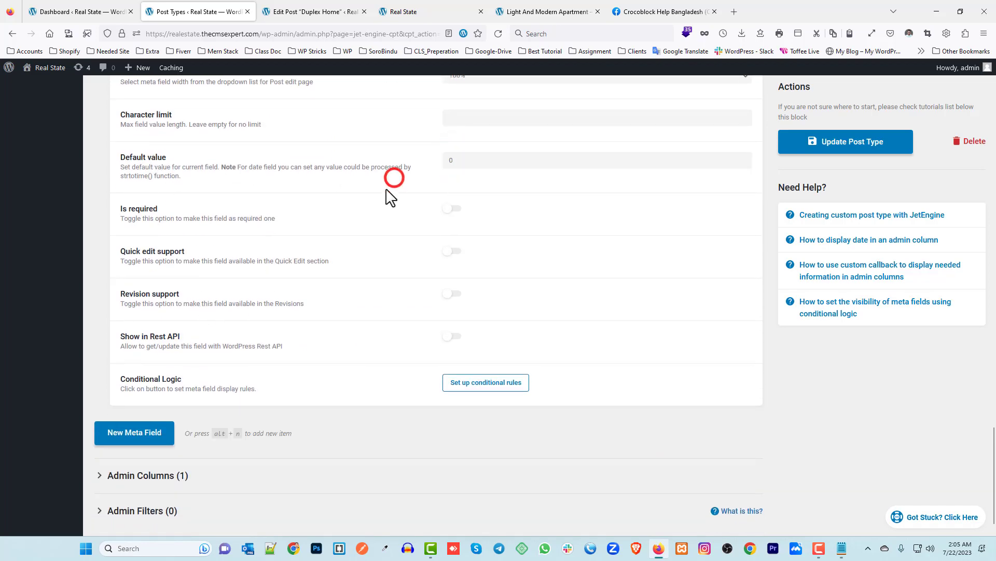
- Change the post-view field's type to Number and update the Property post type
scroll(394, 199, "up", 3)
left_click(473, 148)
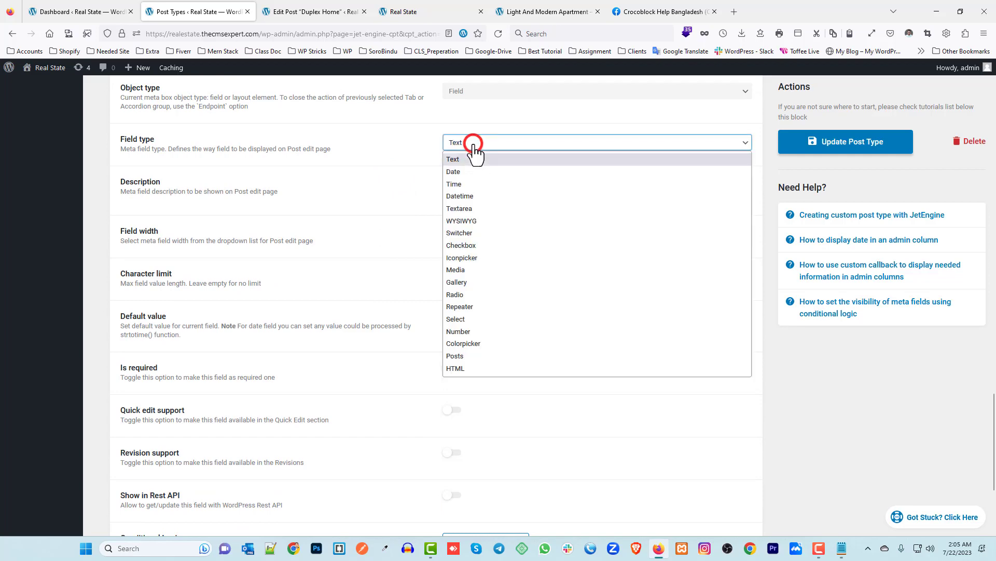
left_click(476, 327)
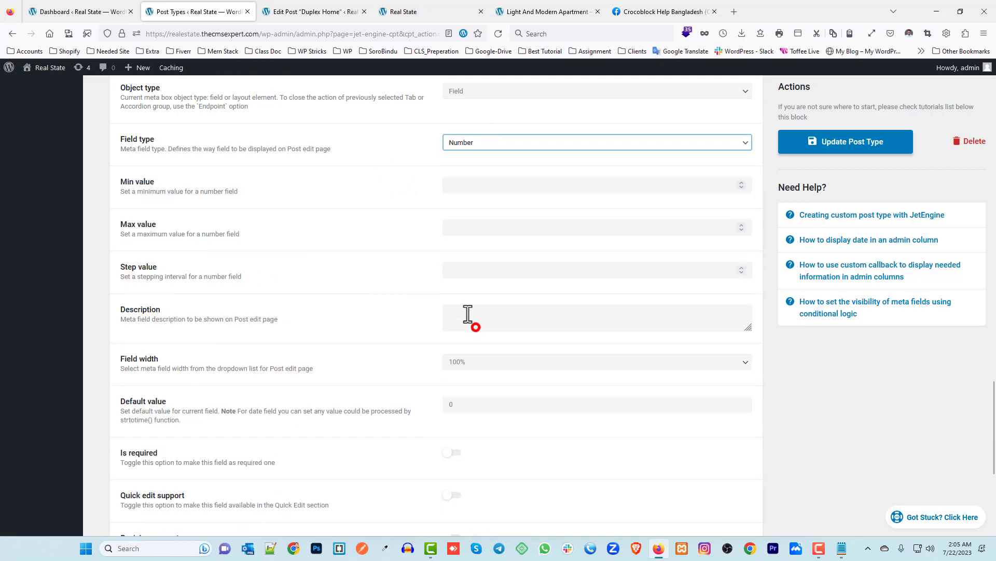
left_click(818, 147)
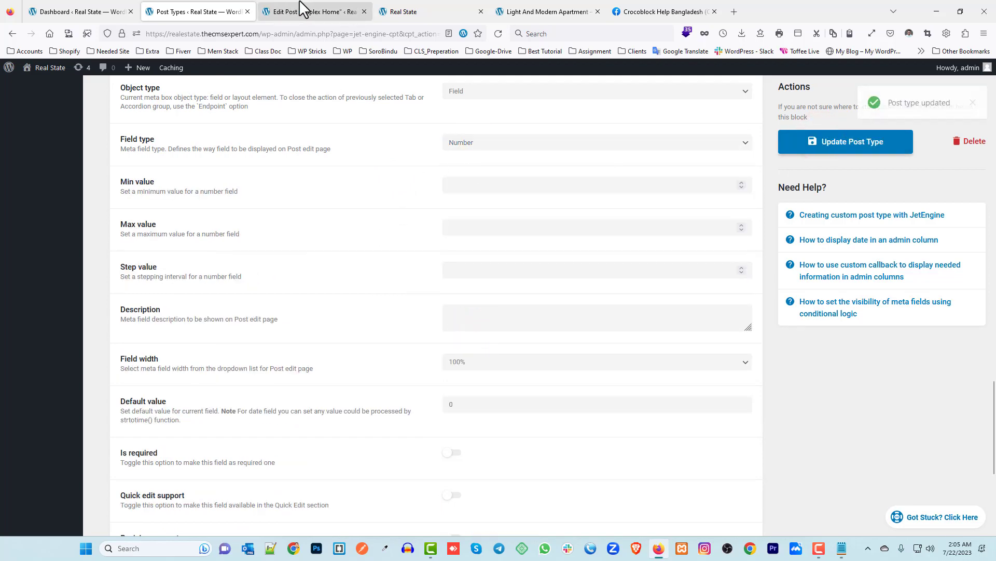
- Reload the Duplex Home edit page and check the post-view field under Property Address
left_click(301, 8)
left_click(498, 33)
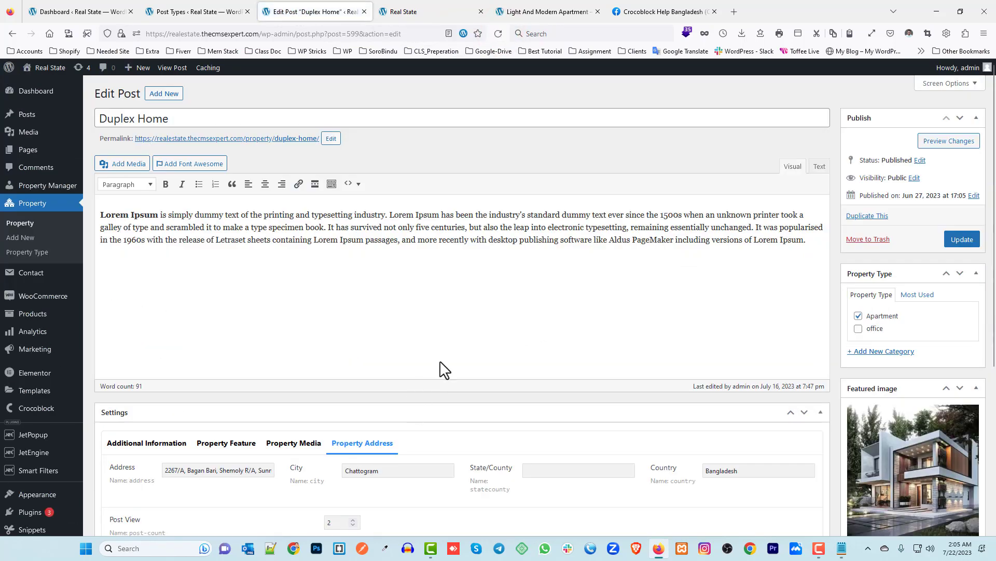
scroll(390, 426, "down", 3)
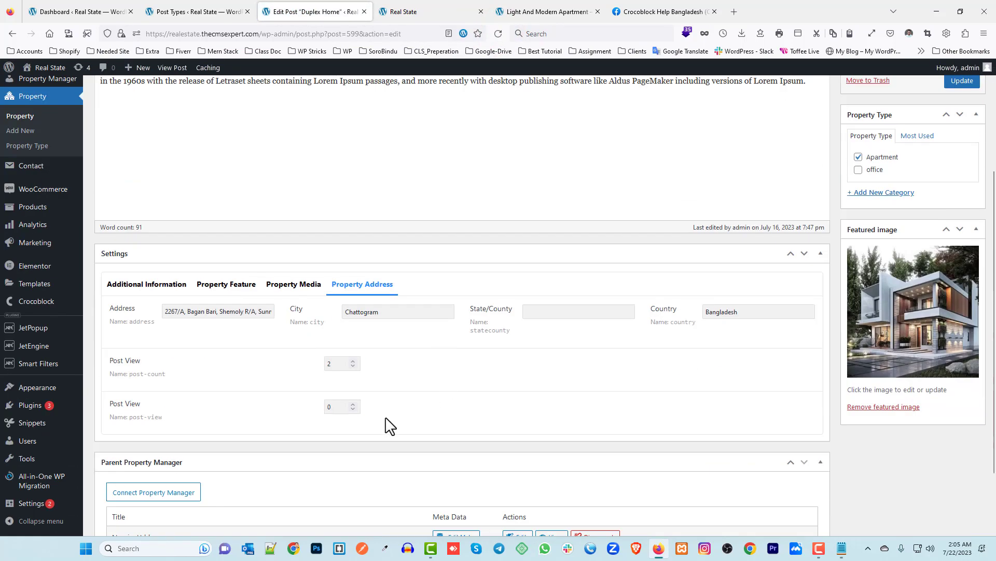
left_click(335, 406)
- Start a new code snippet and title it Post View PHP Code
mouse_move(161, 418)
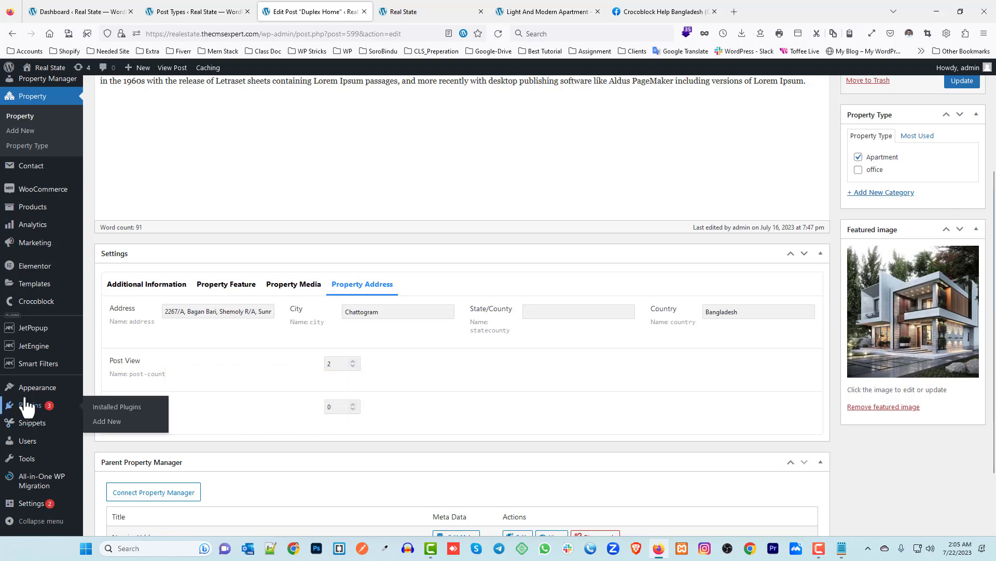
mouse_move(60, 397)
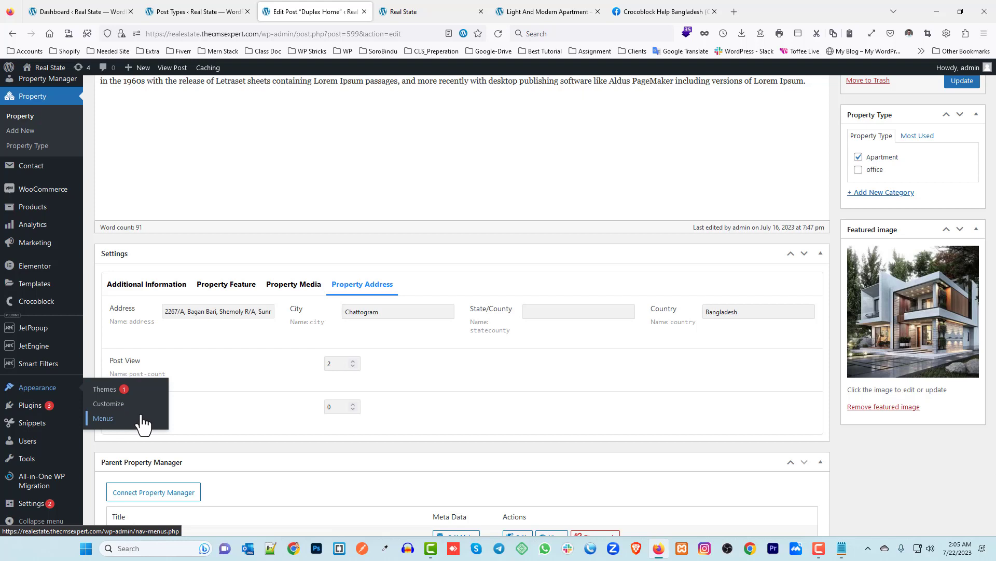
scroll(32, 405, "down", 2)
mouse_move(32, 435)
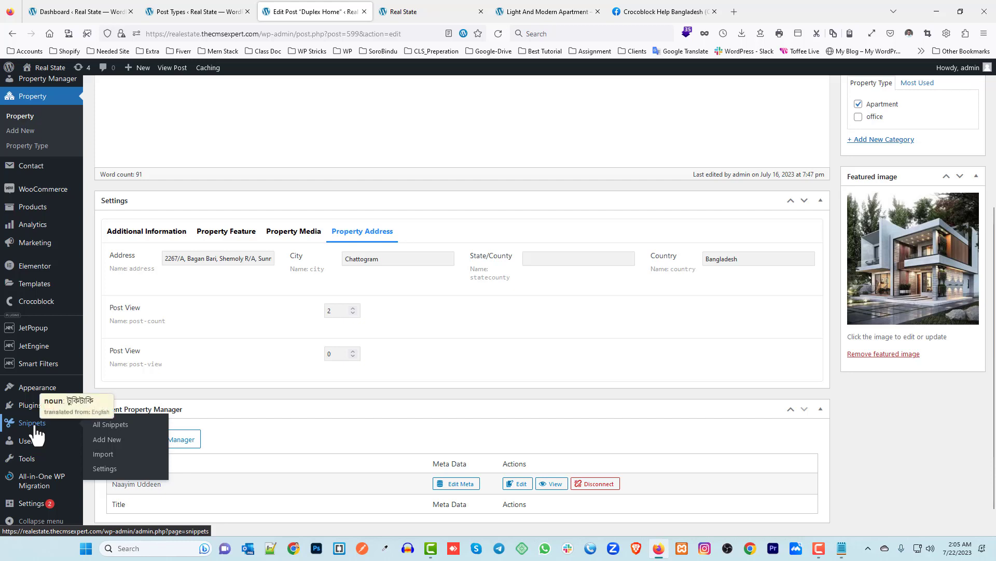
left_click(115, 440)
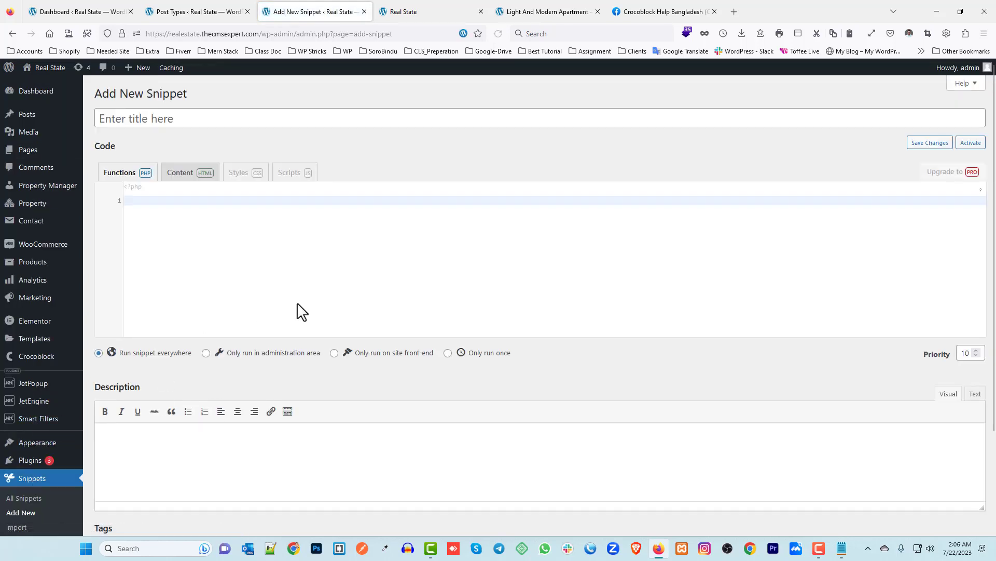
left_click(171, 120)
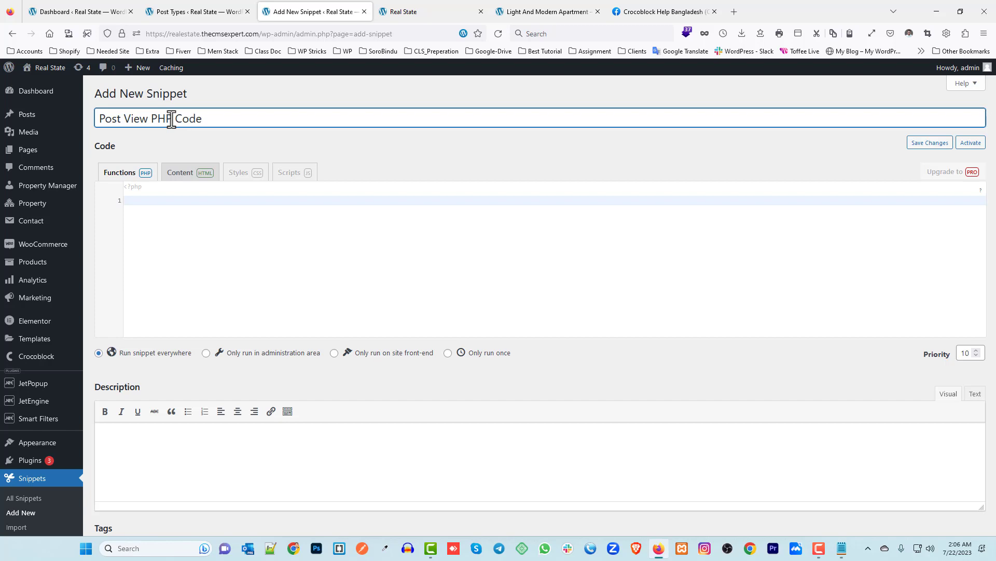
left_click(395, 153)
left_click(249, 202)
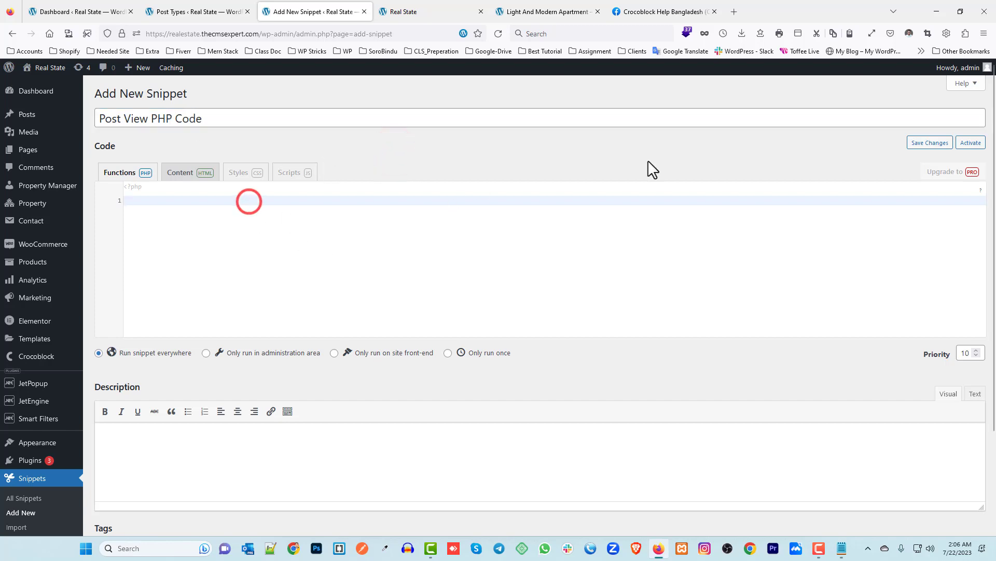
- Open the Crocoblock PHP Code text file from the desktop and copy the view_counter code, including its add_filter line
left_click(929, 21)
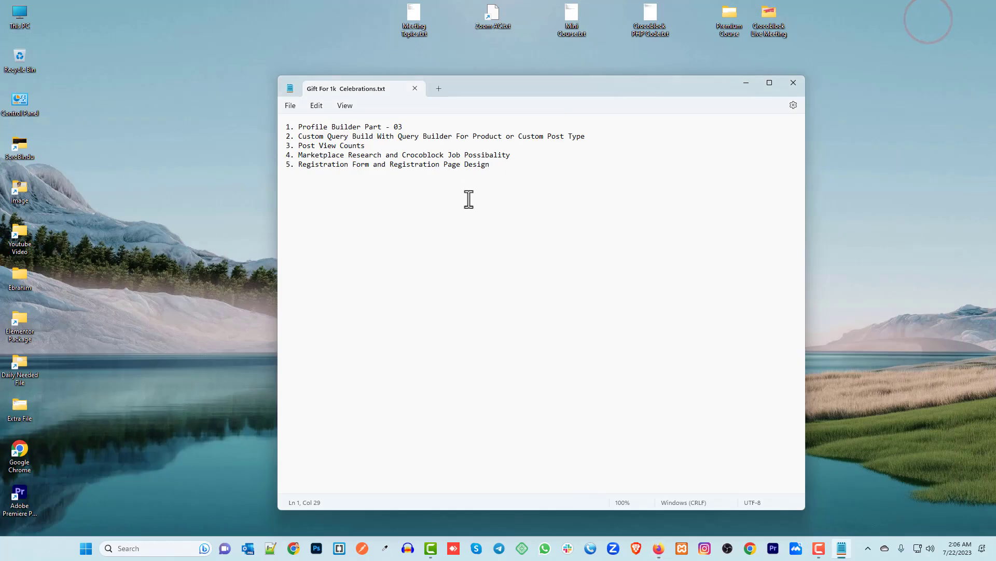
left_click(763, 82)
left_click(933, 5)
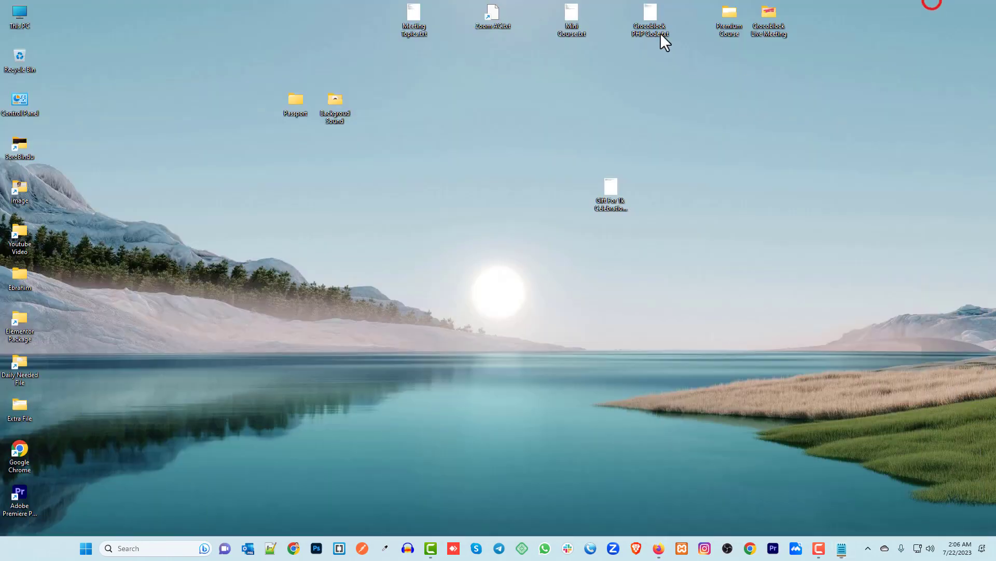
double_click(603, 192)
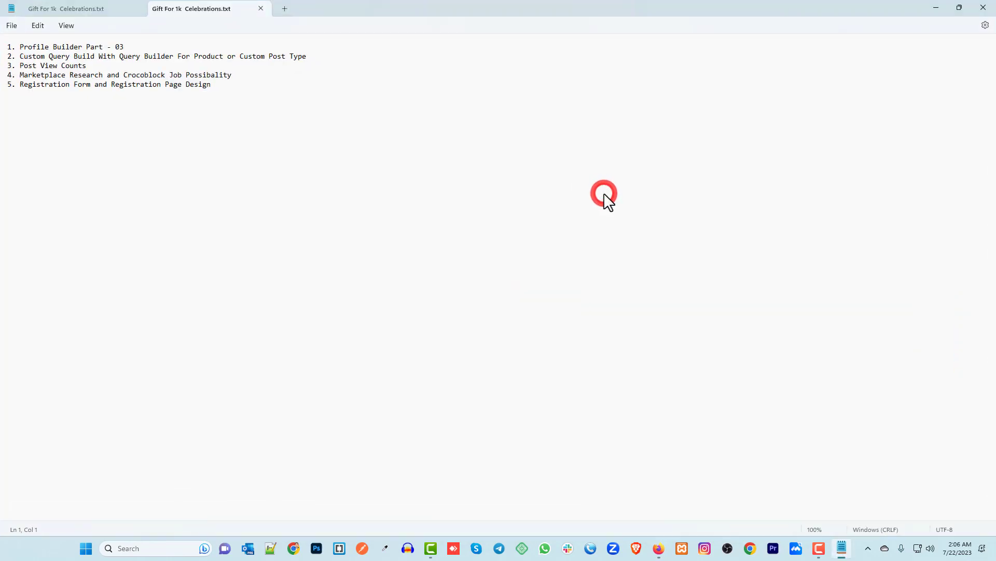
left_click(937, 5)
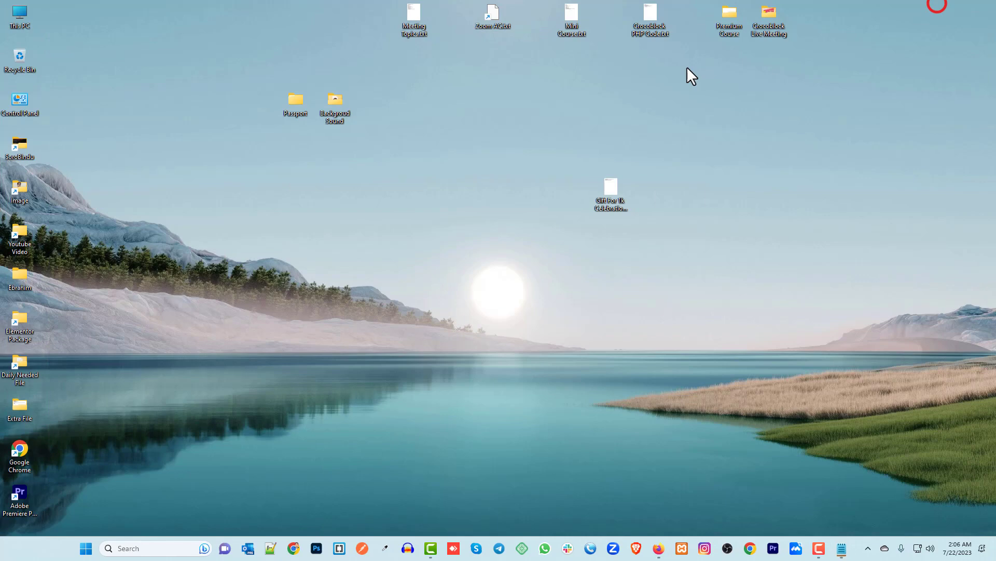
double_click(652, 15)
left_click_drag(14, 120, 11, 68)
key("ctrl+c")
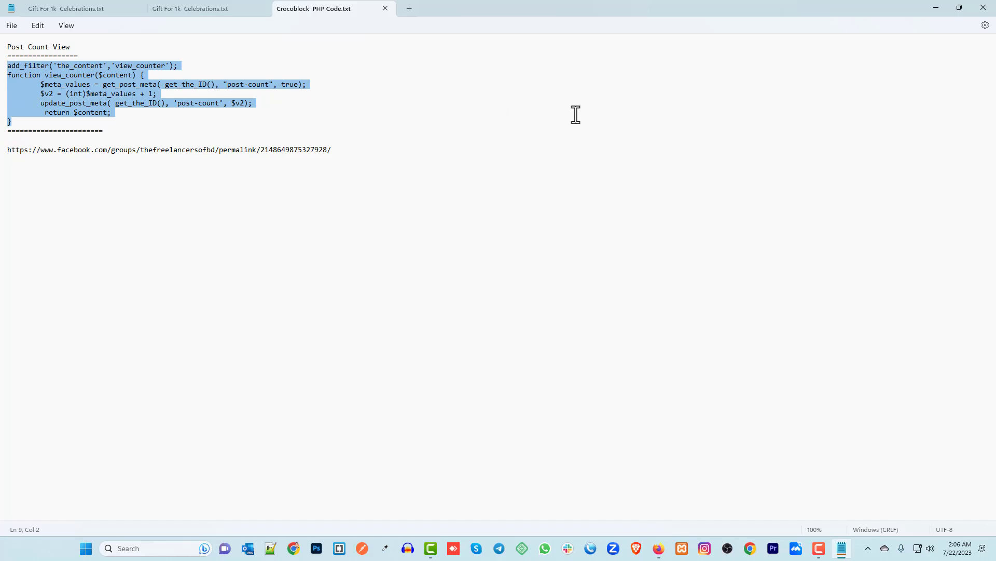
- Switch back to Firefox and paste the copied view_counter code into the new snippet's PHP functions editor
left_click(935, 7)
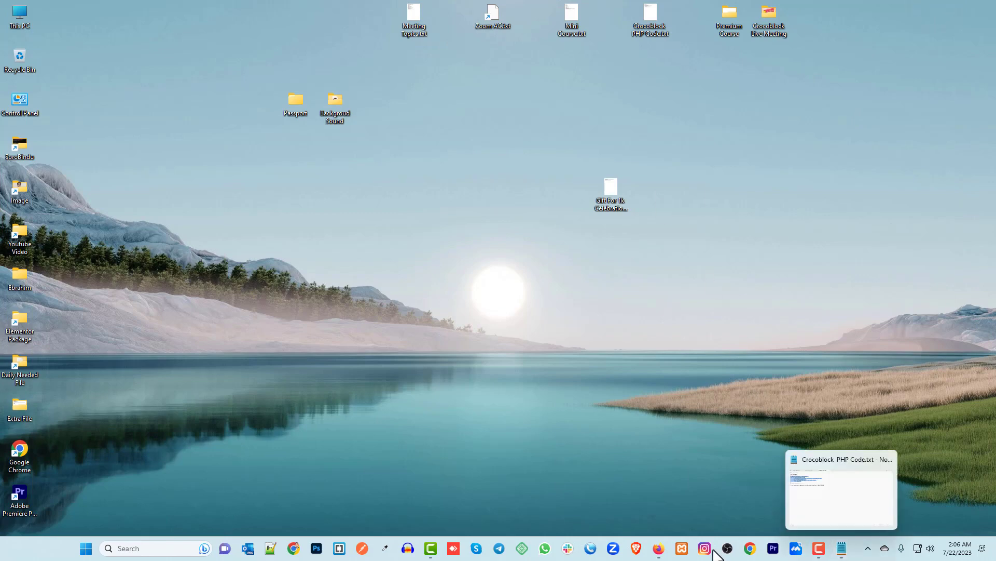
left_click(659, 548)
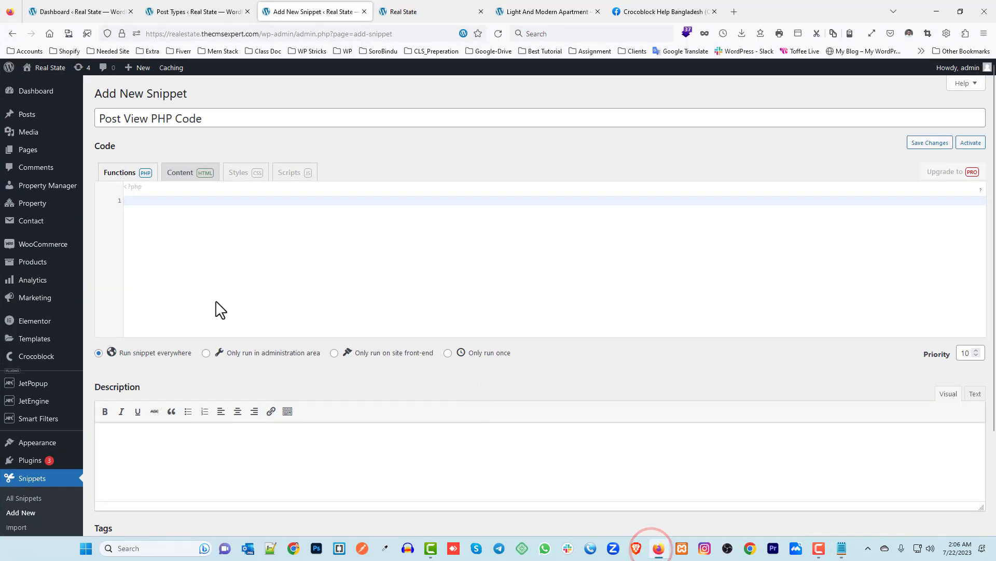
left_click(165, 207)
key("ctrl+v")
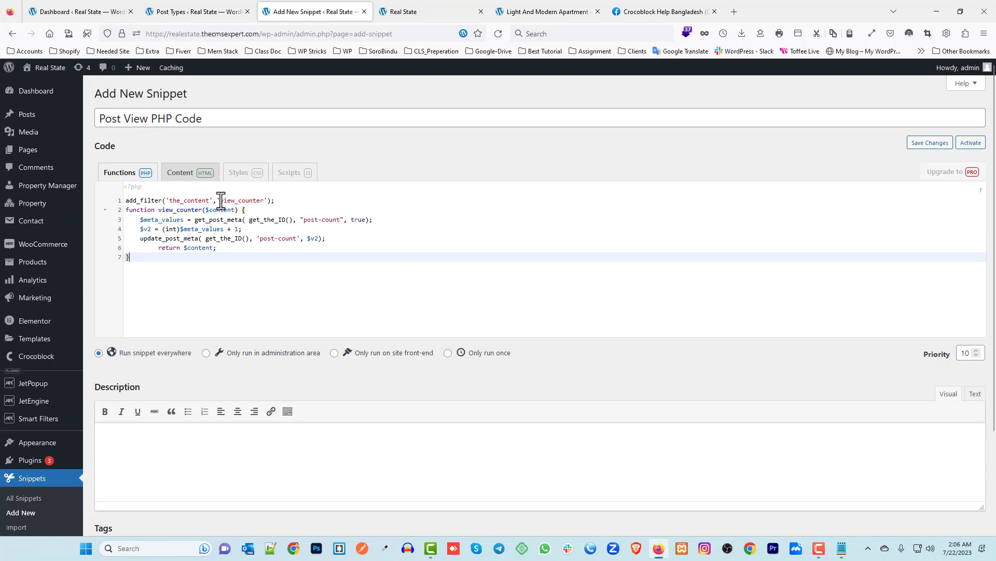
- Compare the function name and meta key in the snippet code with the Name/ID of the Property post type's Post View field
left_click_drag(221, 200, 263, 201)
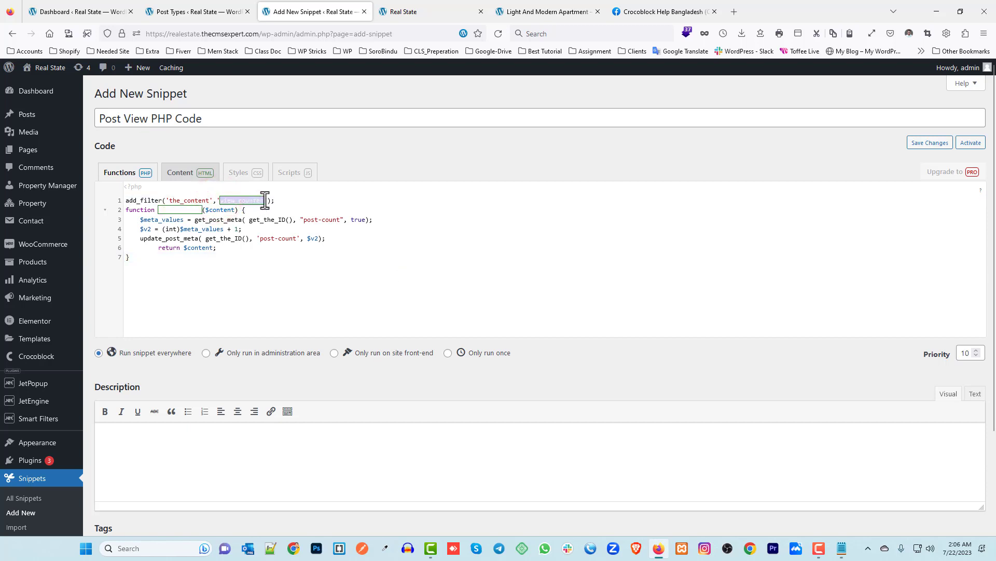
left_click(250, 200)
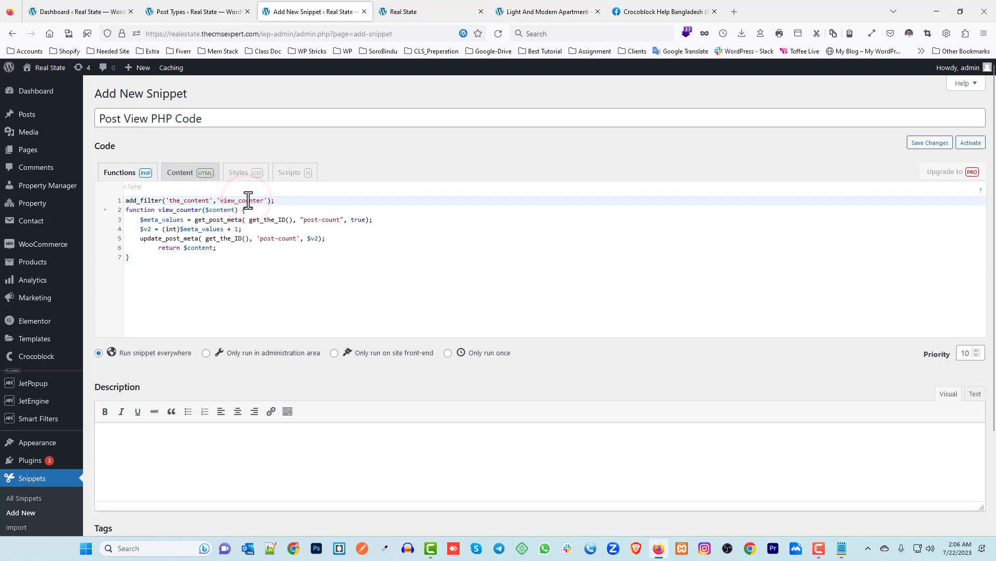
left_click(278, 236)
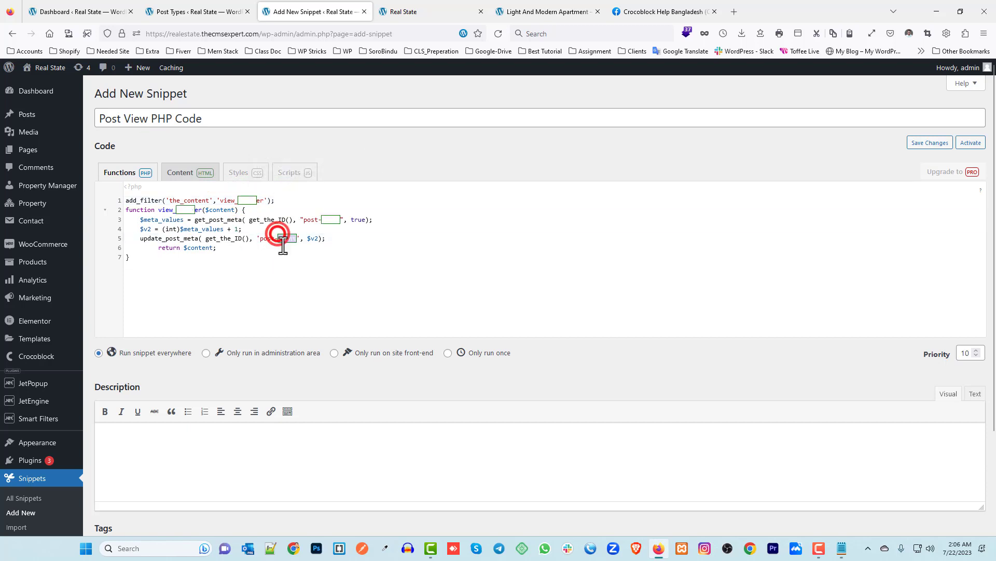
left_click(269, 257)
left_click(322, 219)
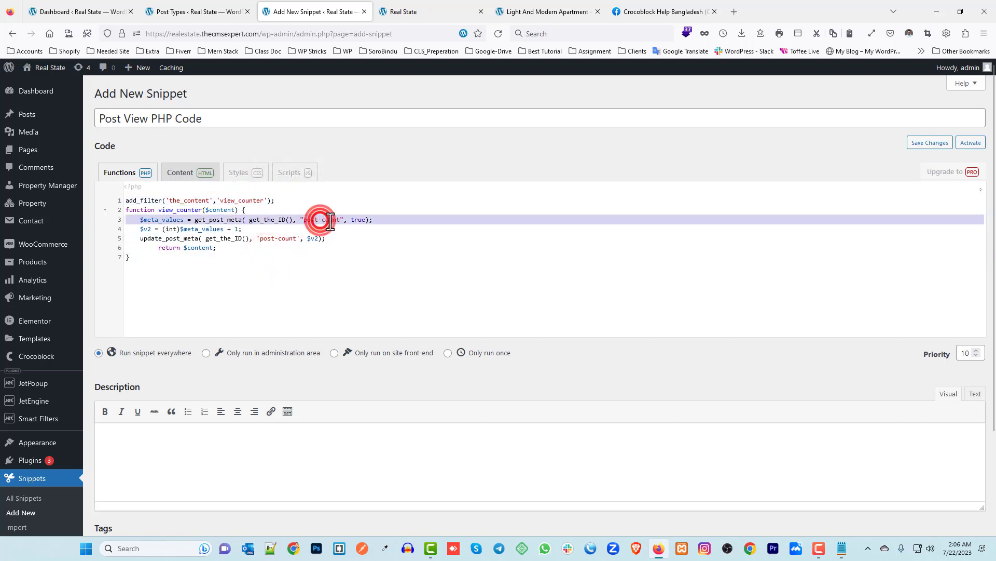
left_click(305, 219)
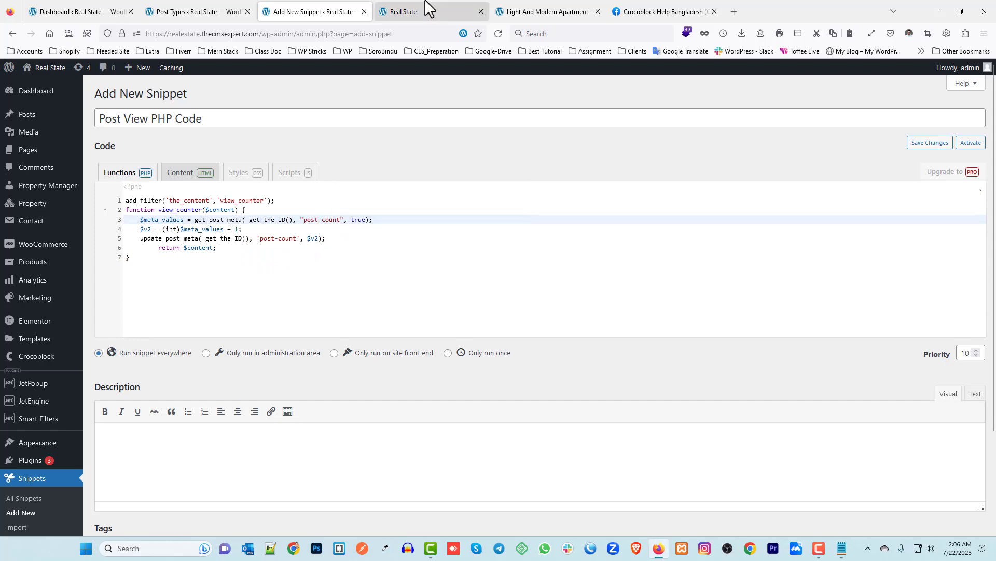
left_click(217, 7)
scroll(242, 258, "down", 5)
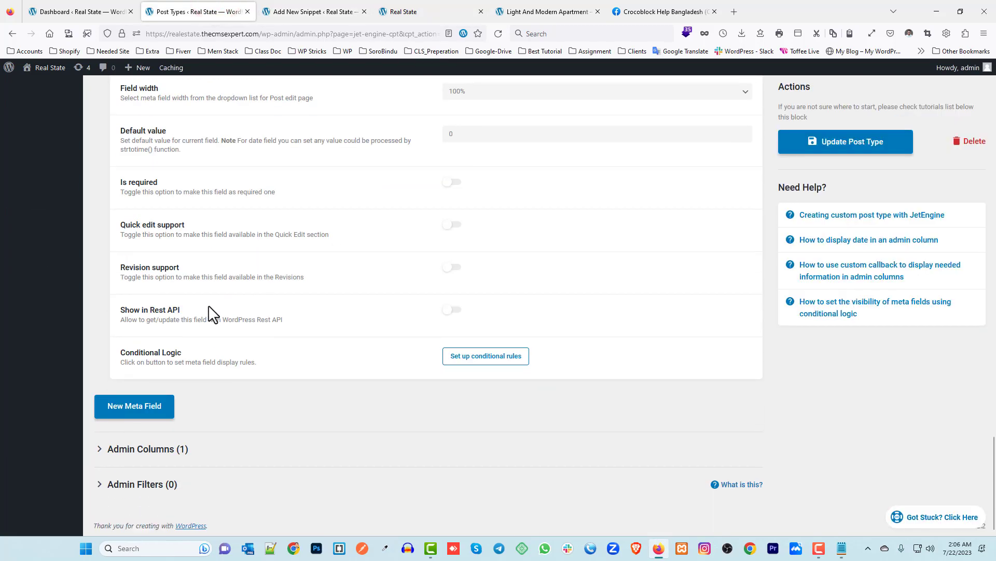
scroll(314, 301, "up", 8)
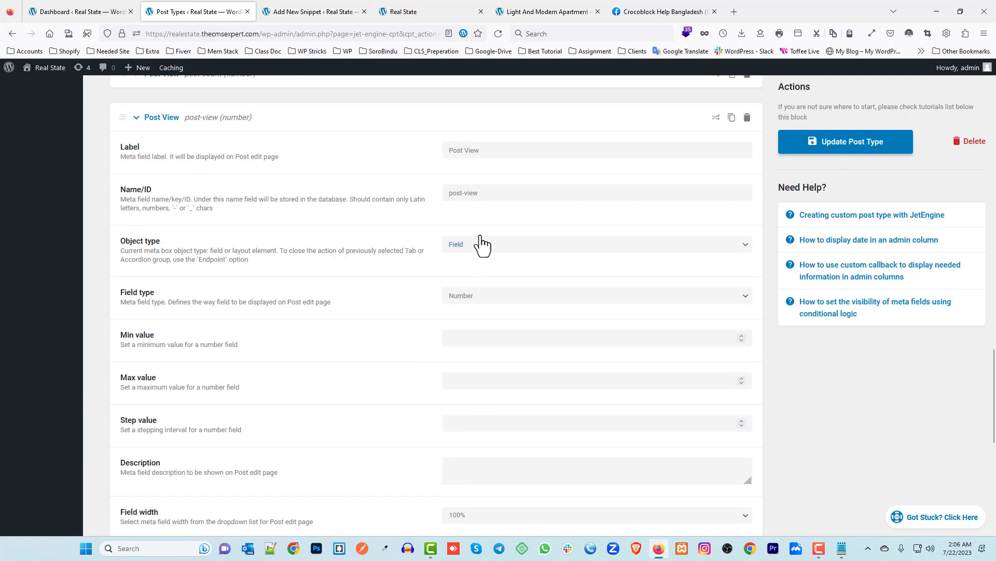
triple_click(489, 191)
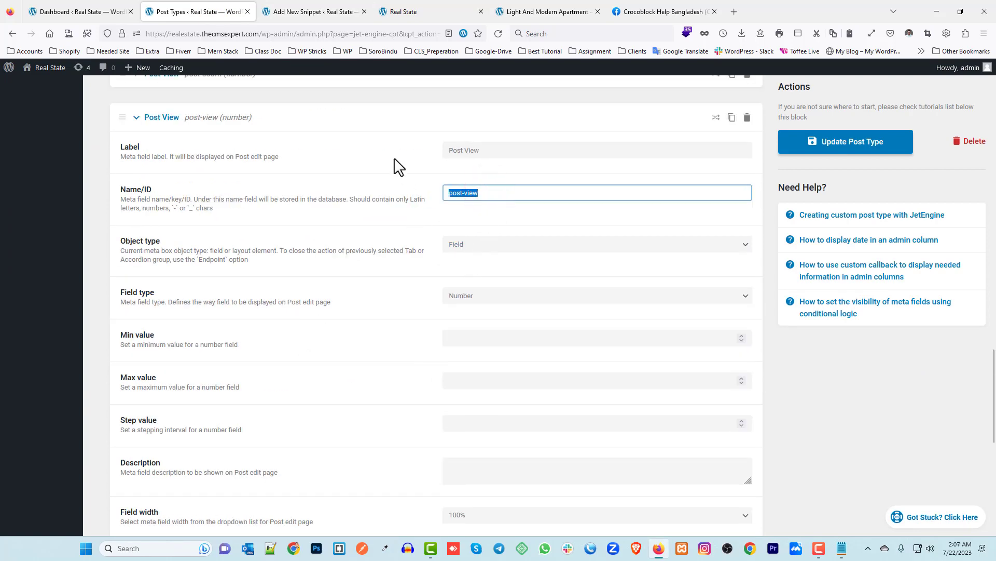
- Replace the post-count meta key with post-view in the snippet's get_post_meta and update_post_meta calls
left_click(318, 9)
left_click(303, 219)
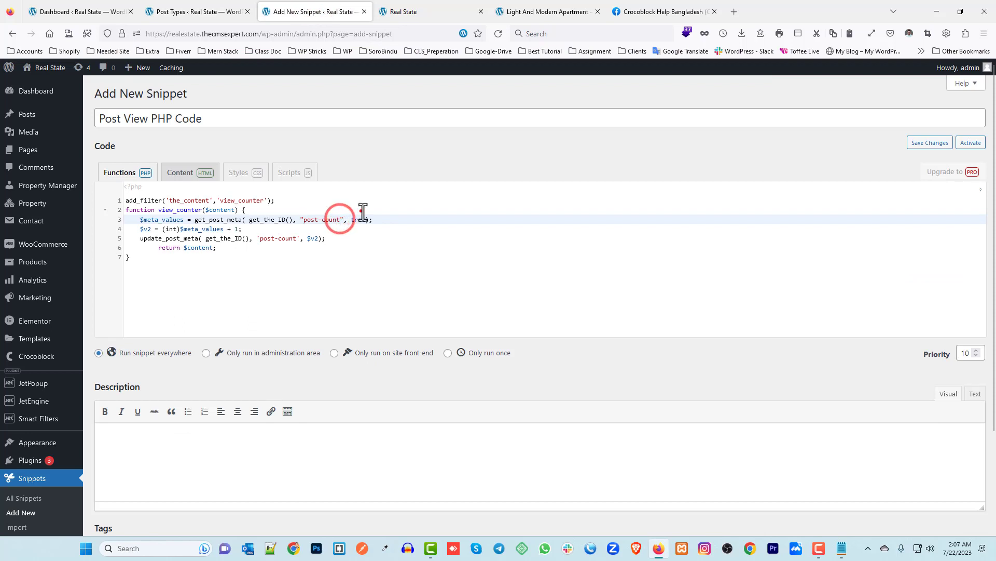
left_click(362, 211)
left_click(340, 218)
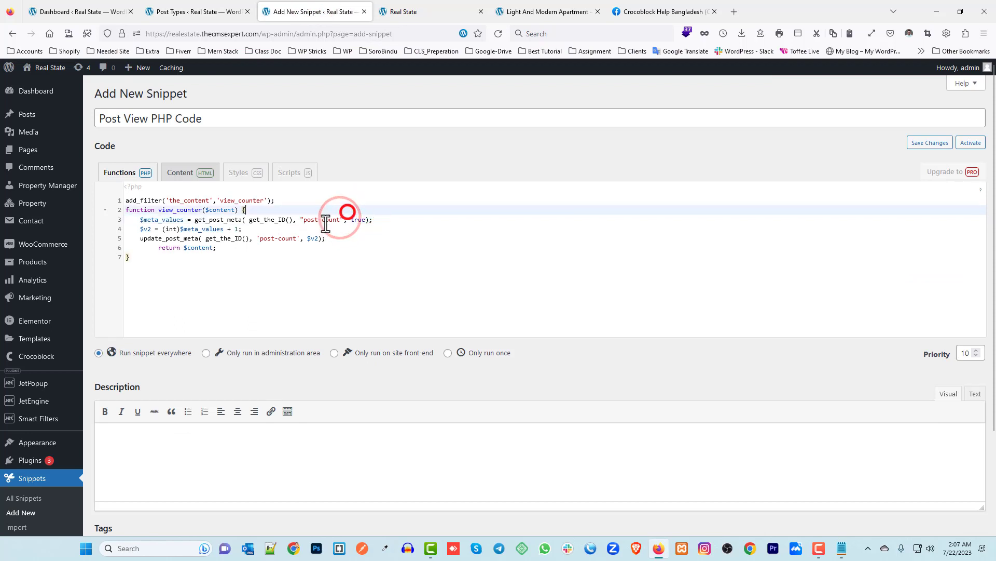
left_click_drag(304, 219, 341, 219)
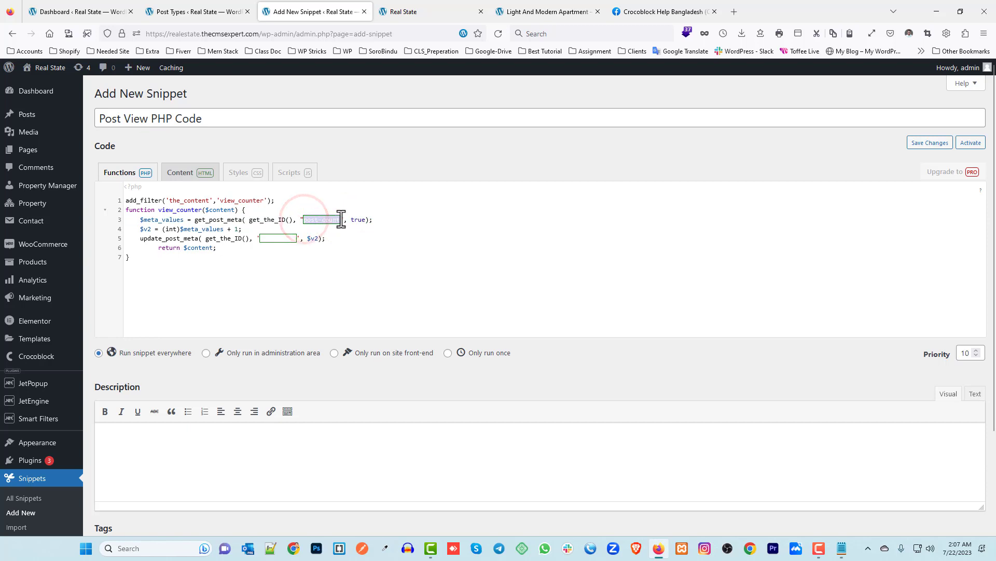
type("post-view")
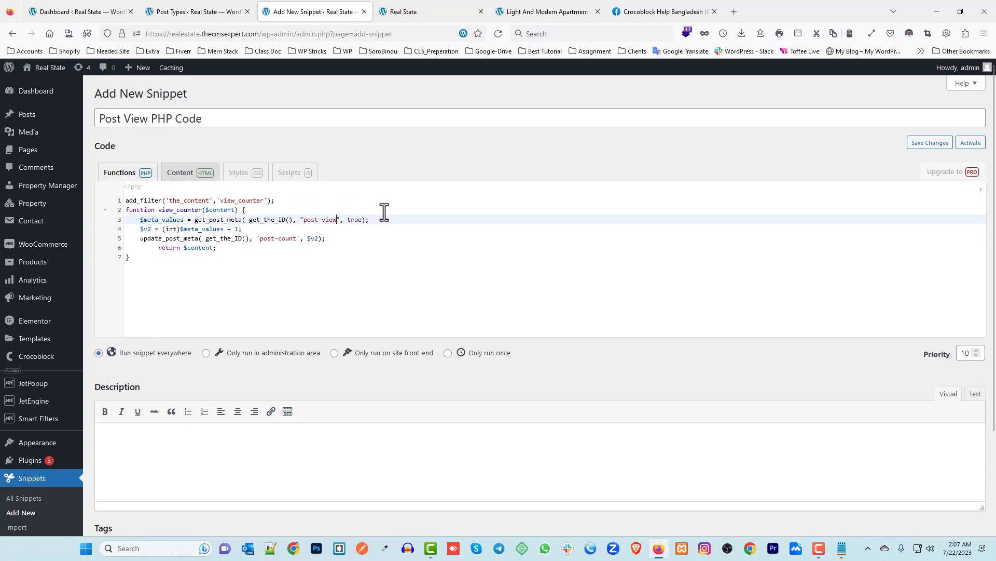
left_click_drag(297, 239, 260, 239)
type("post-view")
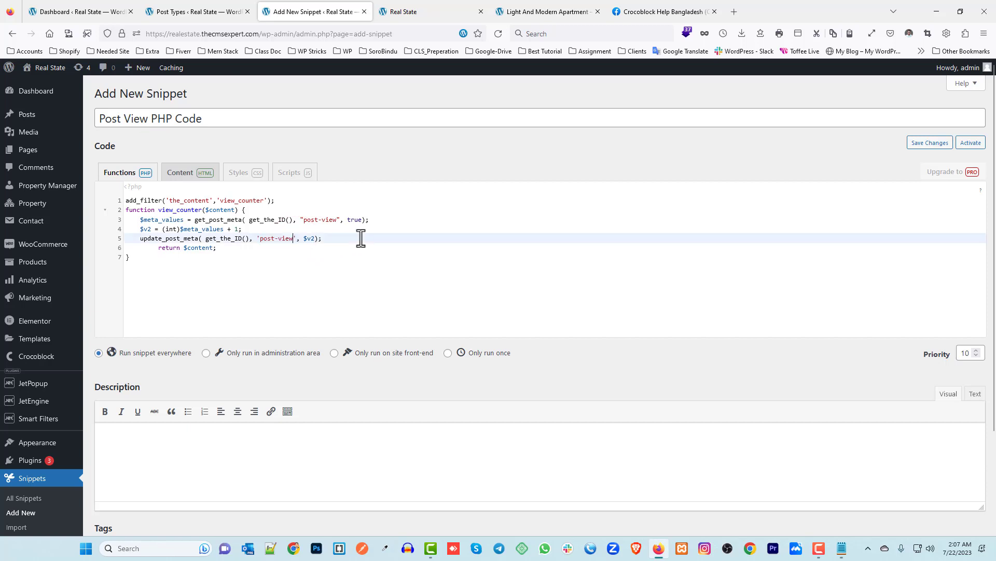
left_click(390, 252)
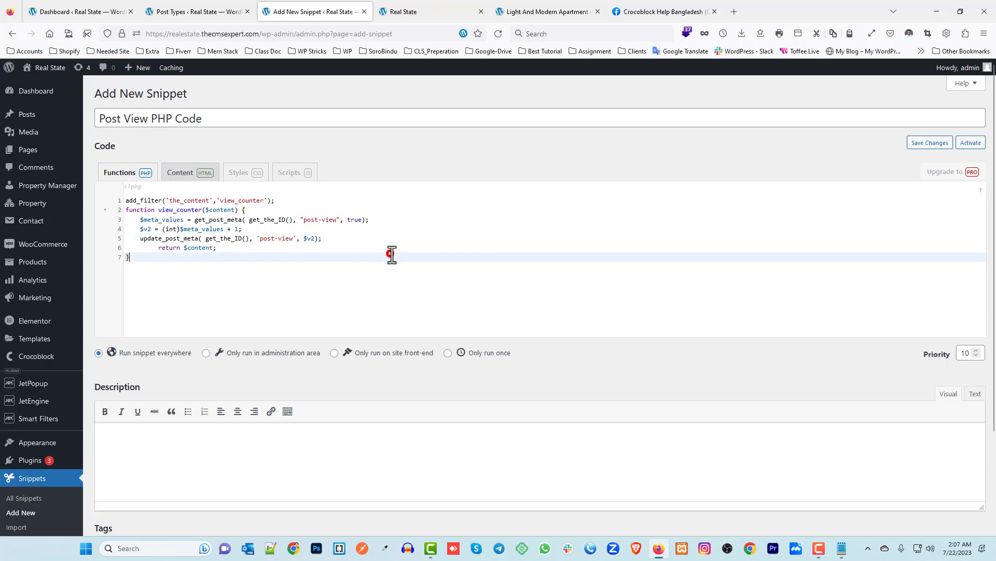
left_click(315, 219)
left_click(268, 240)
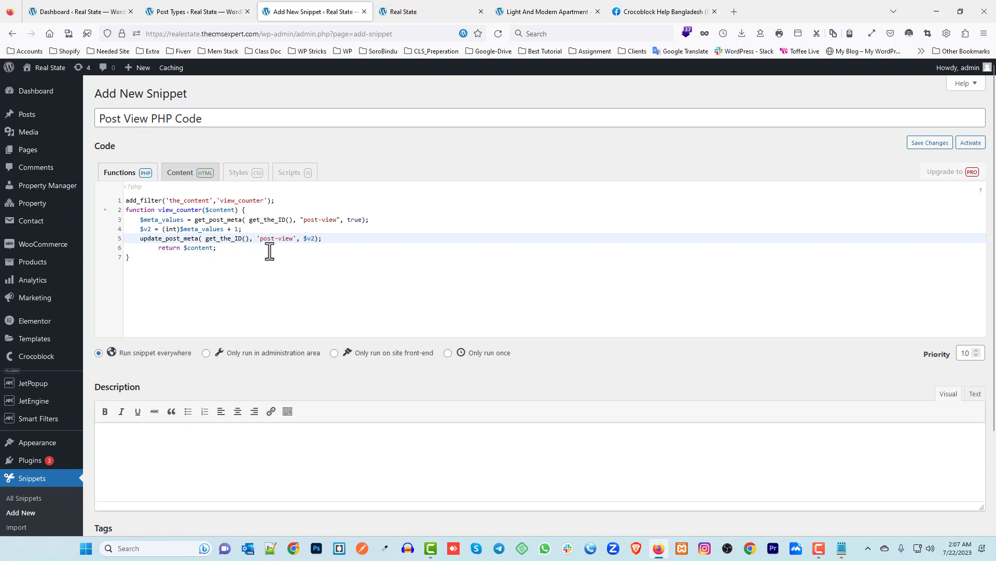
- Save and activate the Post View PHP Code snippet, keeping it set to run everywhere
scroll(244, 259, "down", 3)
left_click(134, 471)
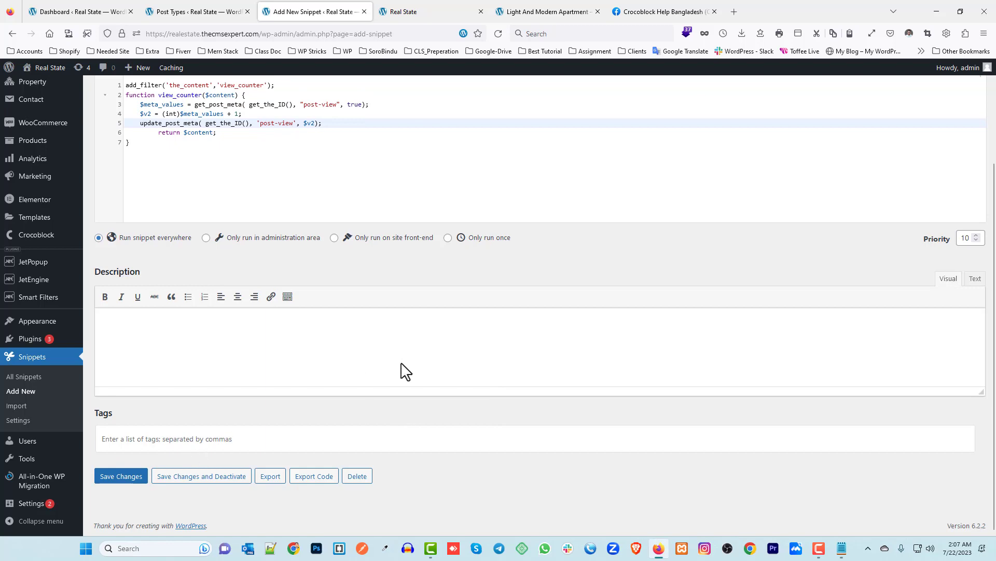
scroll(410, 366, "up", 3)
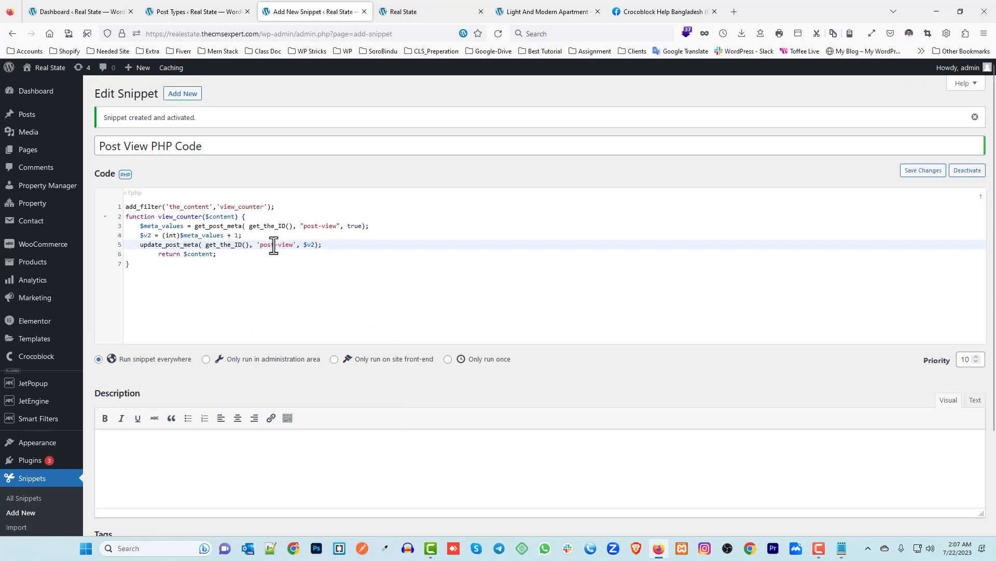
left_click(319, 226)
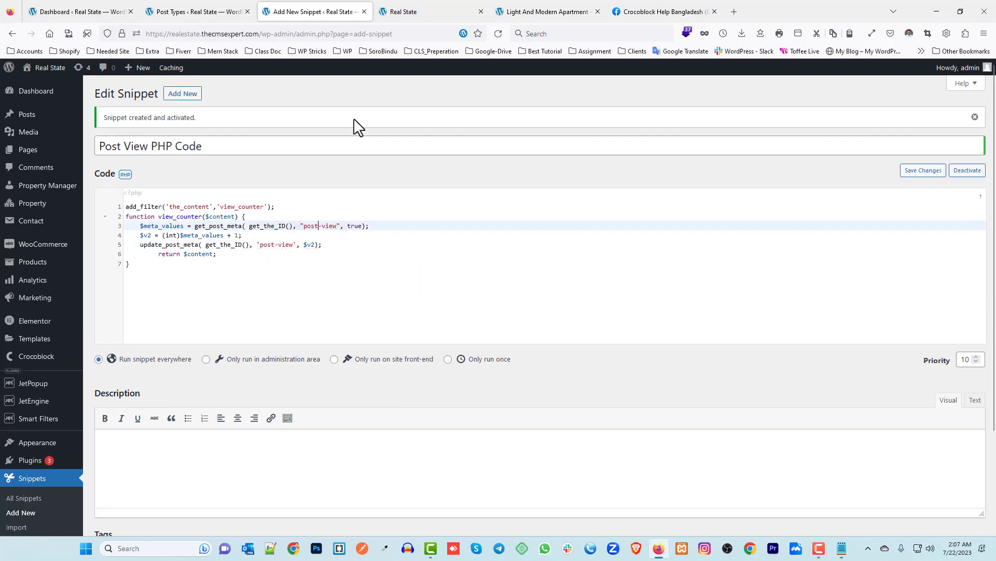
- From the Light And Modern Apartment page, open the Property Single Page template in Elementor
left_click(394, 11)
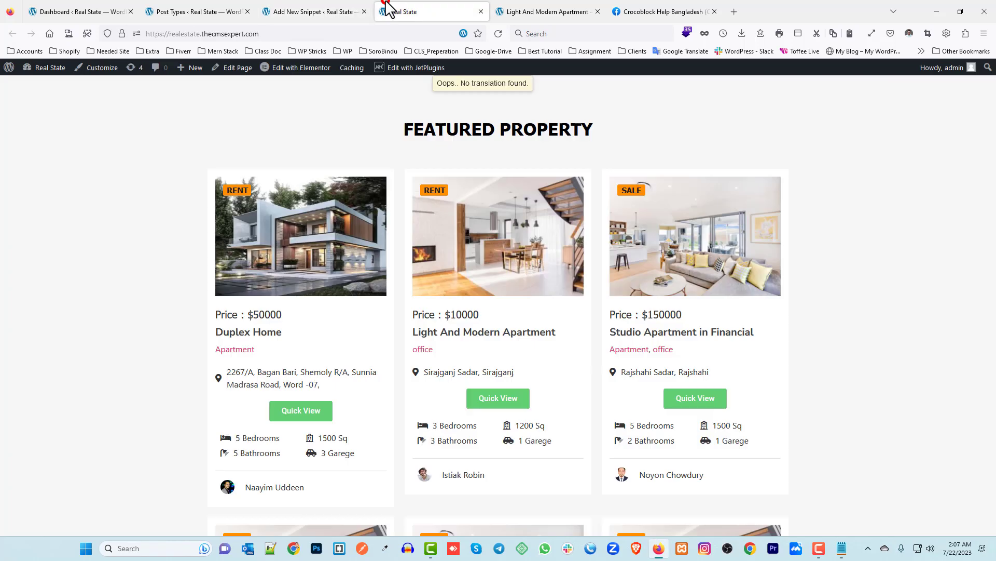
left_click(535, 8)
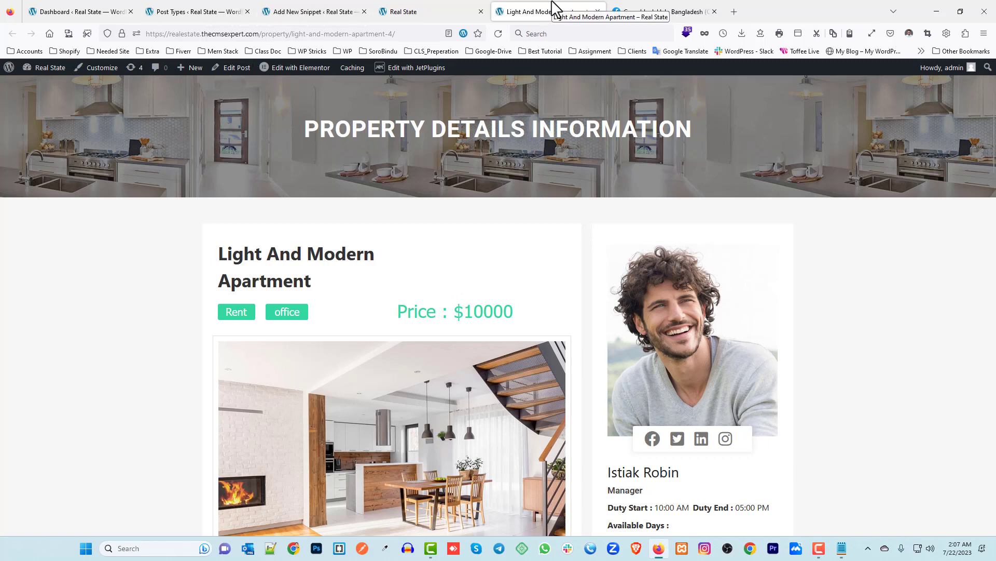
mouse_move(303, 72)
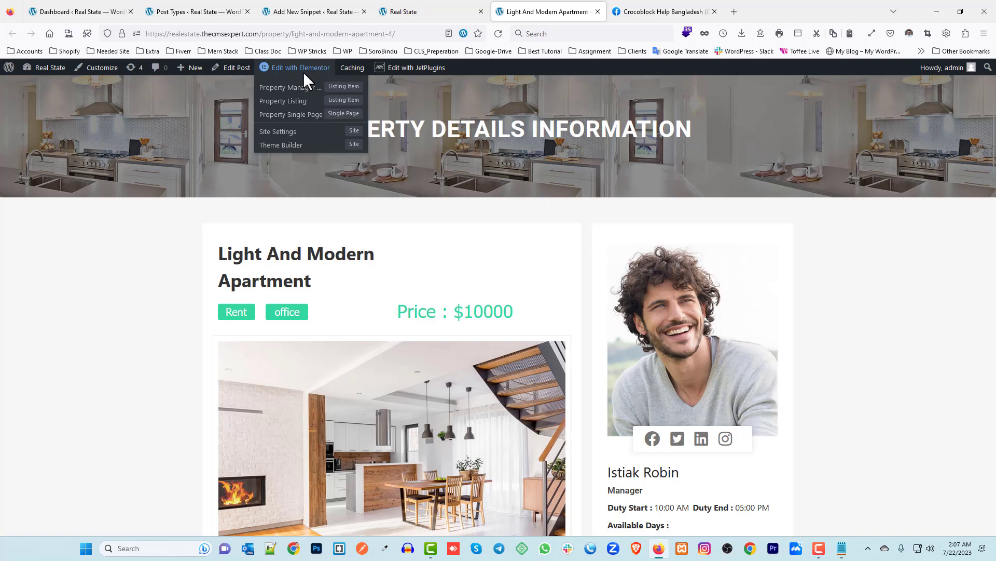
left_click(299, 119)
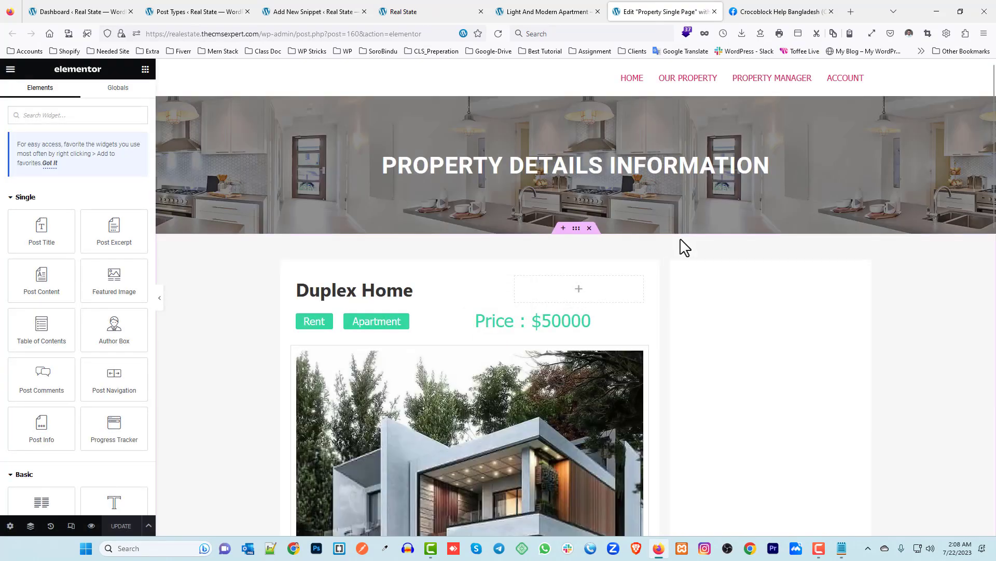
- Find the Dynamic Field widget and place it in the empty column beside the Duplex Home title
left_click_drag(536, 325, 581, 289)
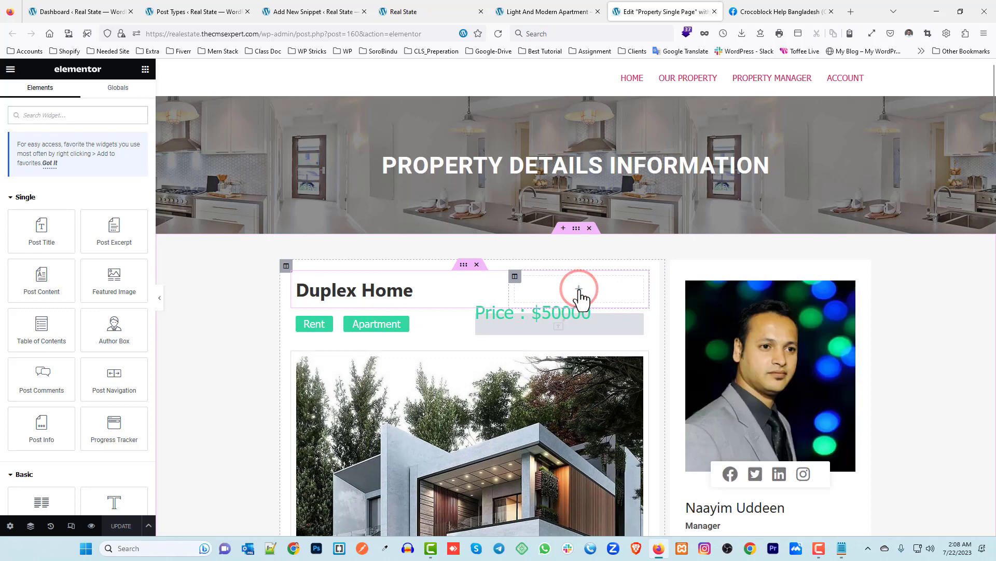
left_click(72, 117)
type("dyn")
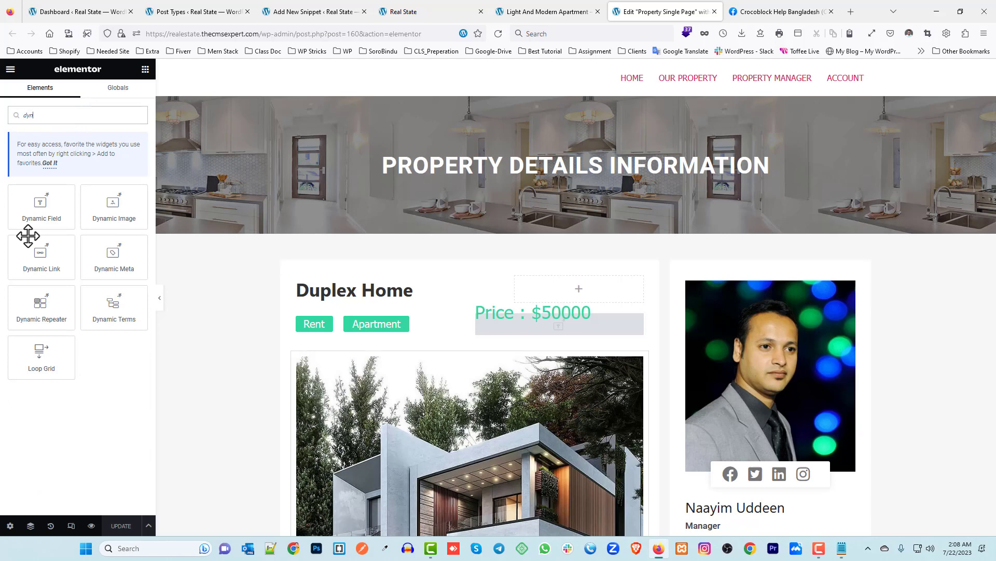
left_click_drag(28, 236, 606, 285)
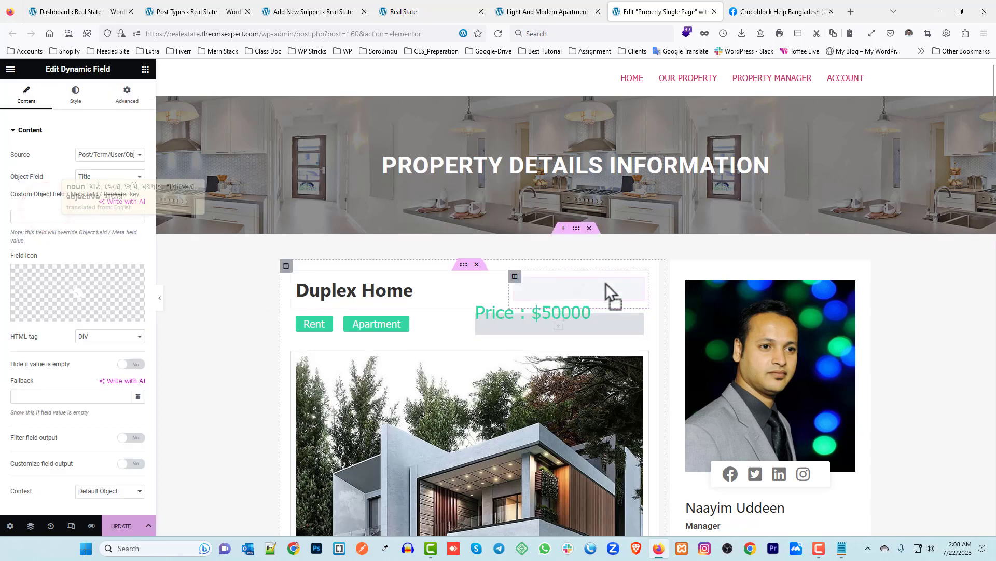
- Set the Dynamic Field's source to Meta Data and its meta field to the second Post View entry
left_click(98, 155)
left_click(98, 180)
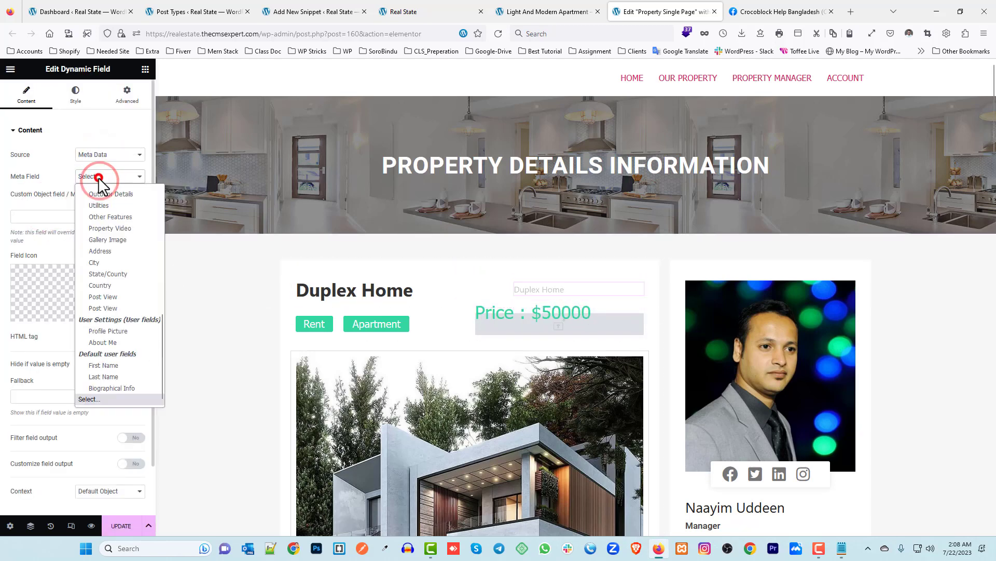
left_click(114, 307)
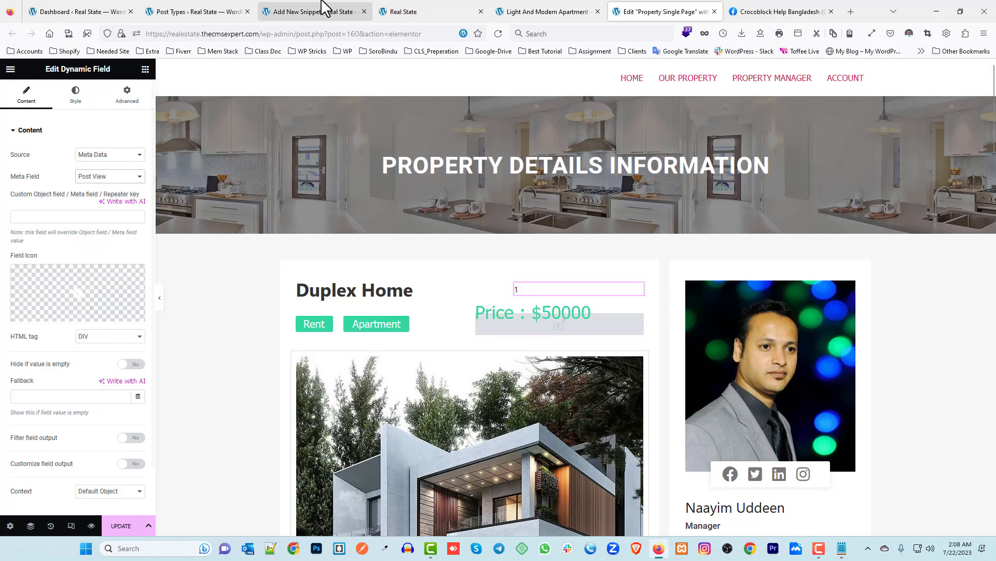
- Delete the duplicate Post View meta field named post-count from the Property post type
left_click(324, 7)
left_click(211, 8)
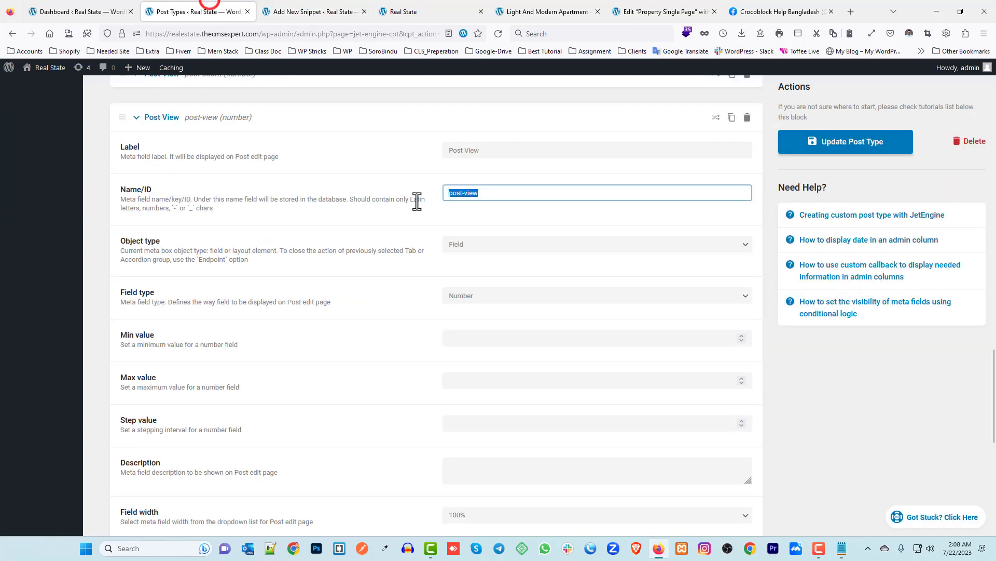
scroll(407, 227, "up", 3)
left_click(158, 232)
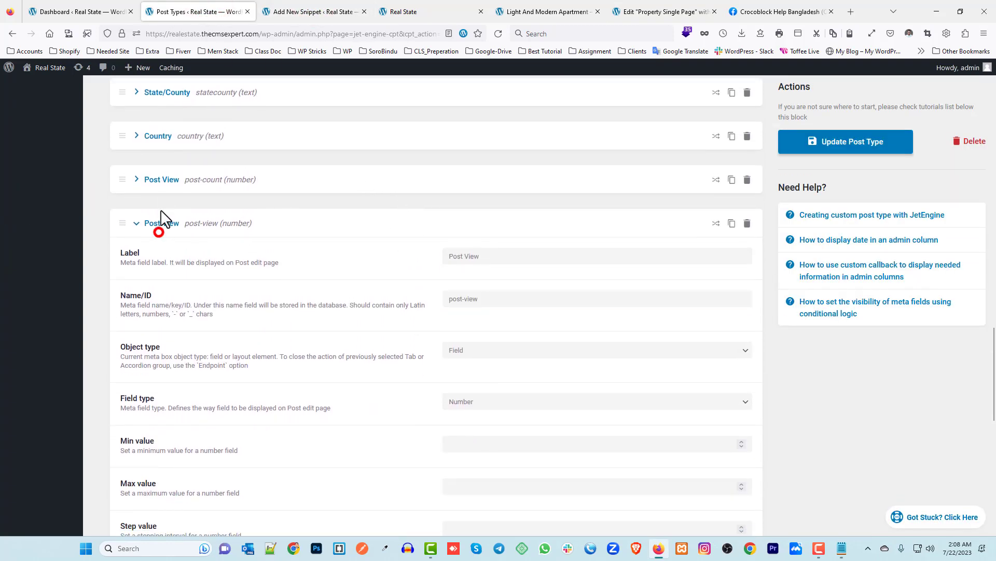
left_click(162, 180)
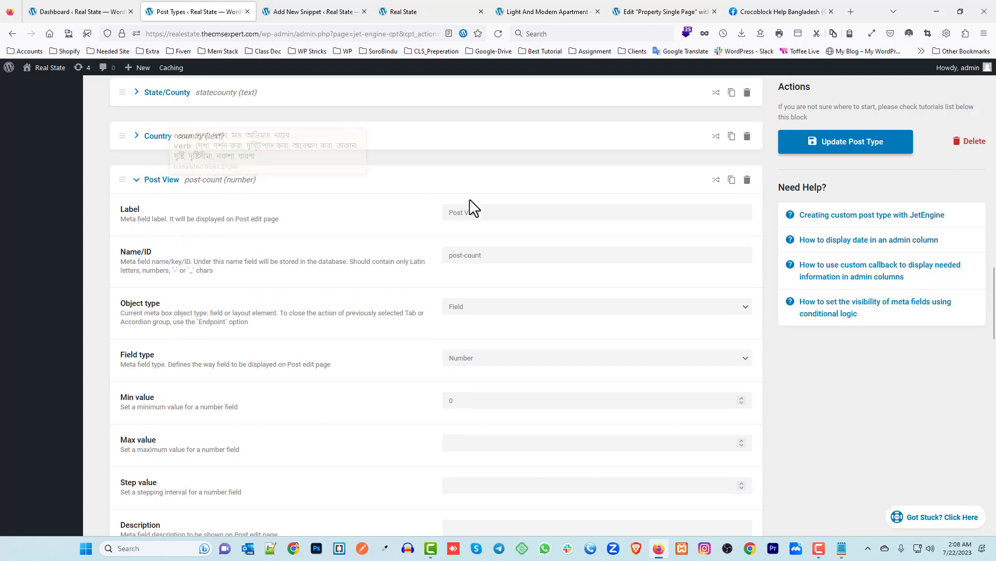
left_click(746, 180)
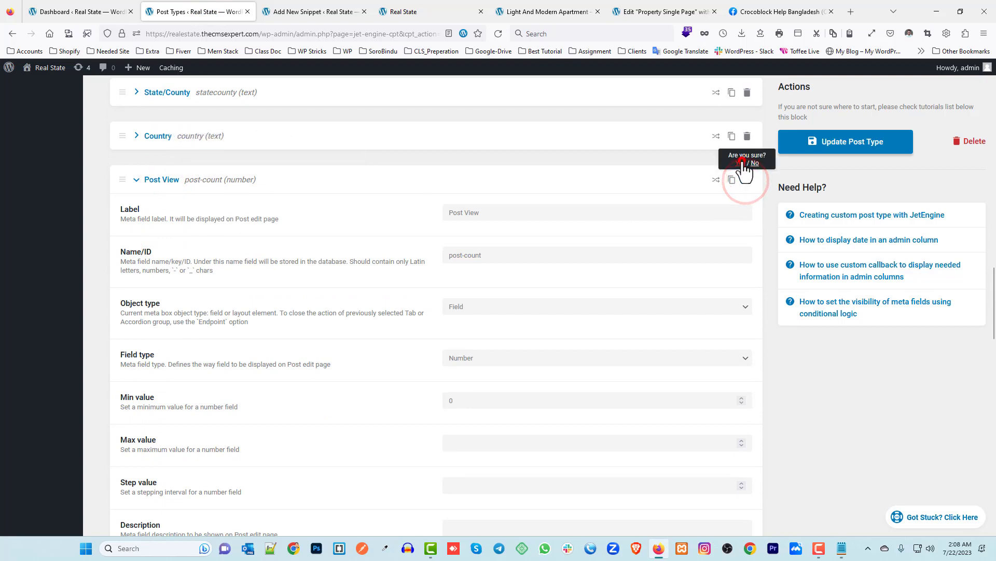
left_click(742, 158)
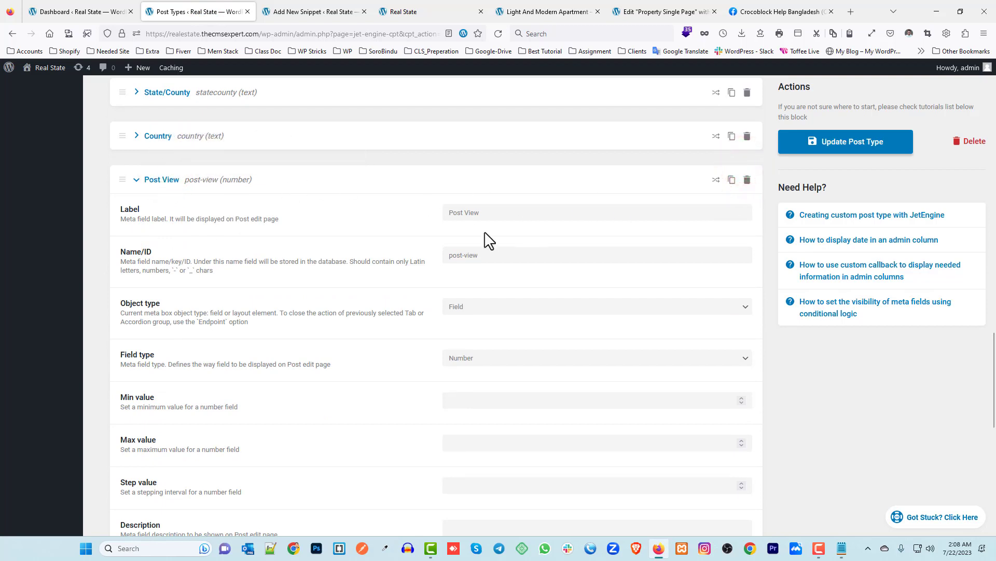
- Save the Property post type, return to the Property Single Page template and check the Dynamic Field's meta field options
left_click(812, 143)
left_click(405, 10)
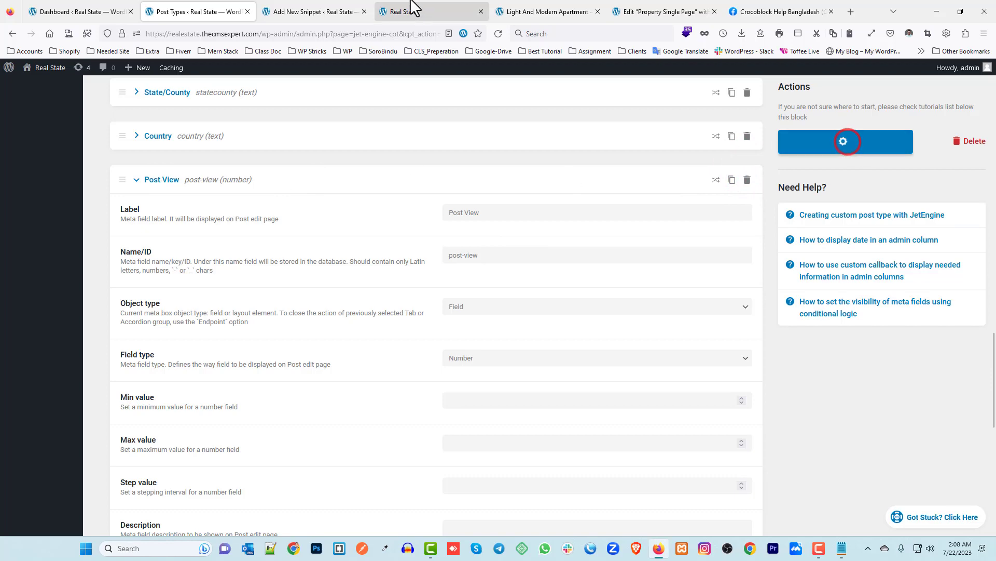
left_click(523, 10)
left_click(659, 5)
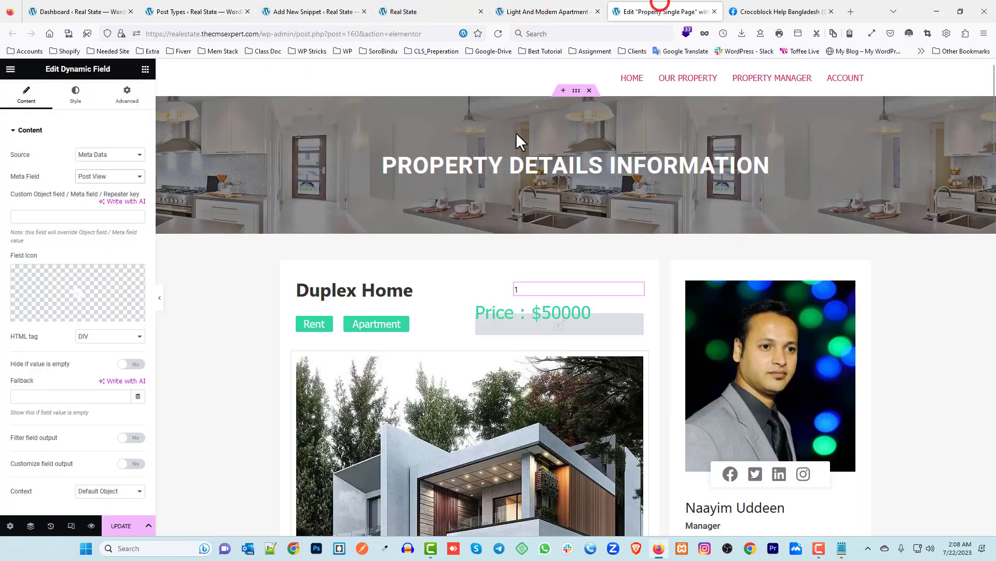
left_click(106, 177)
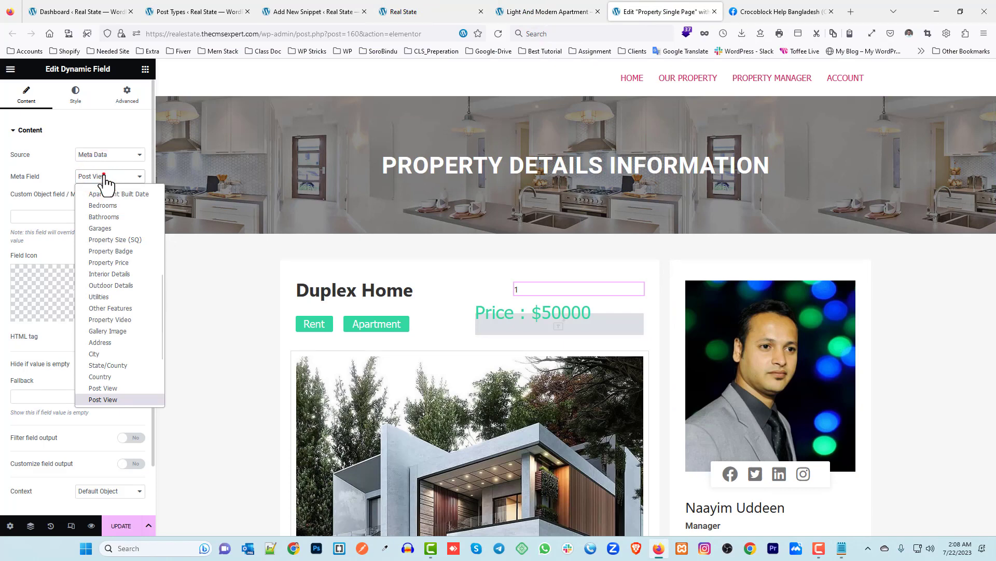
left_click(105, 177)
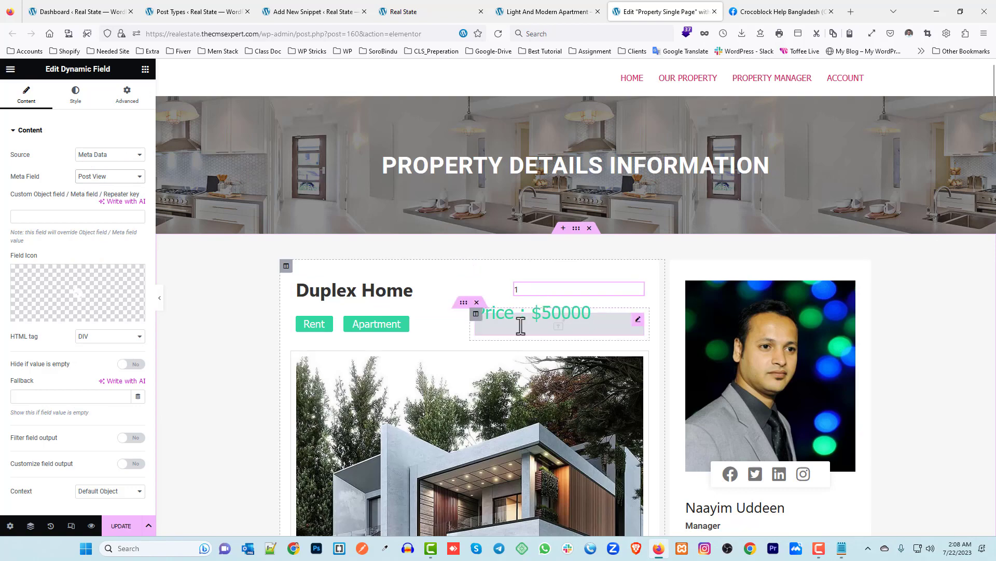
- Find the outlined Eye icon in the icon library and insert it as the Dynamic Field's icon
scroll(116, 187, "down", 1)
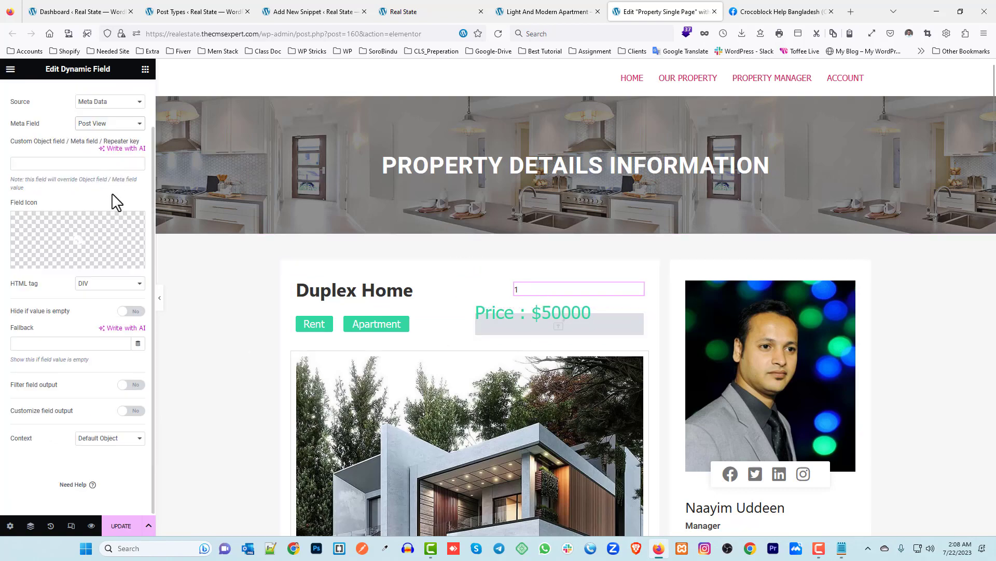
left_click(78, 237)
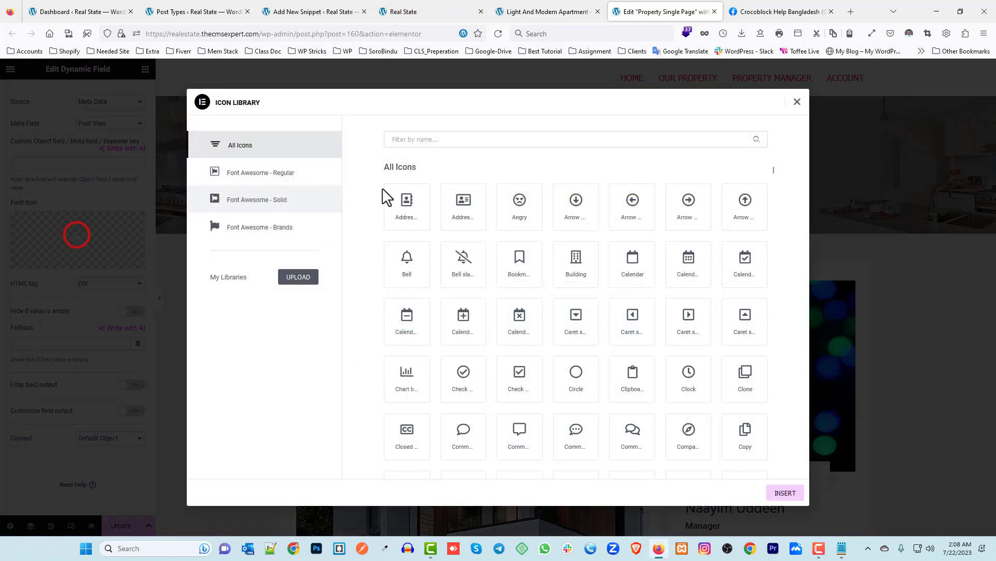
left_click(433, 140)
type("eye")
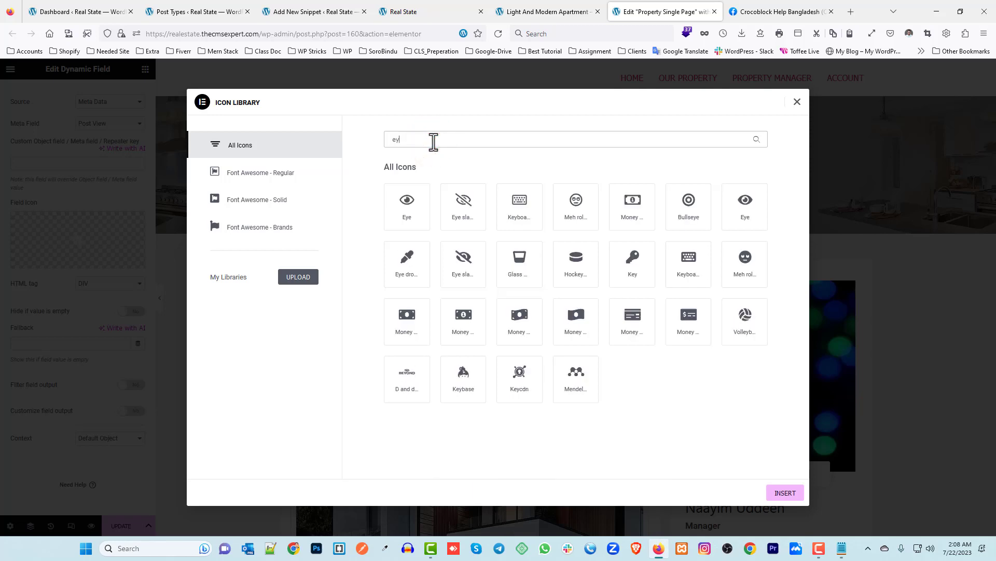
left_click(419, 223)
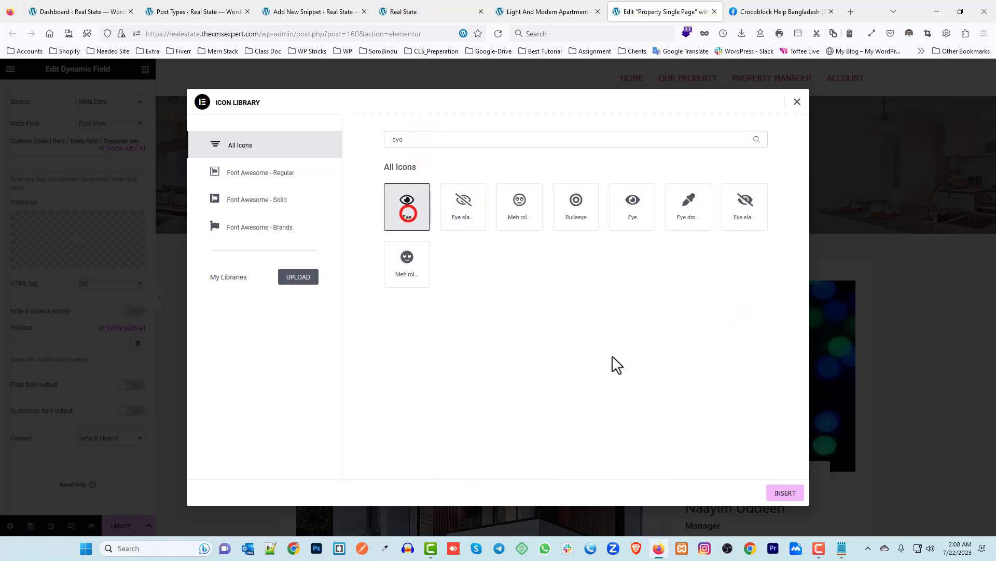
left_click(785, 493)
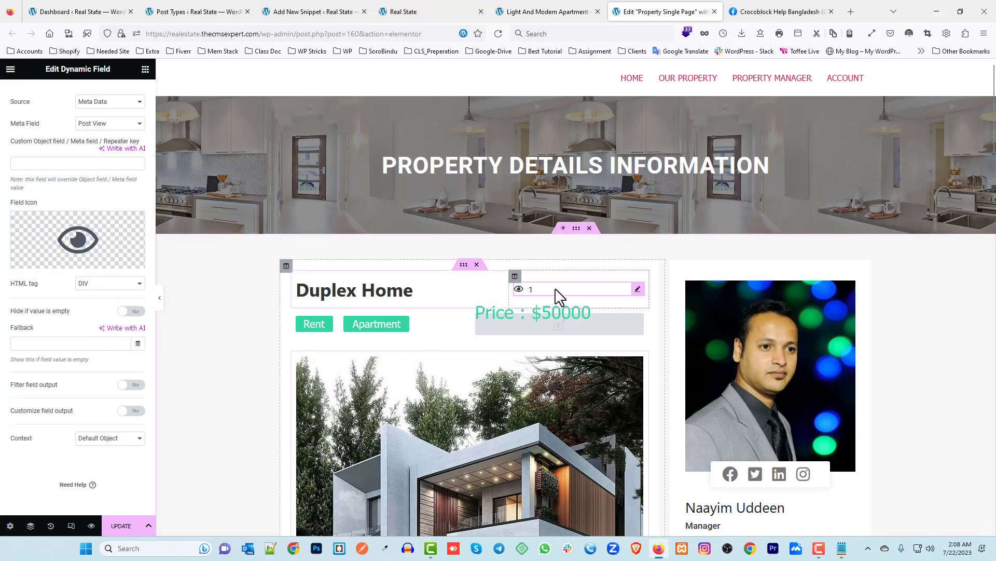
- Enable customized output for the Dynamic Field and set its field format to "%s Views"
scroll(88, 353, "down", 1)
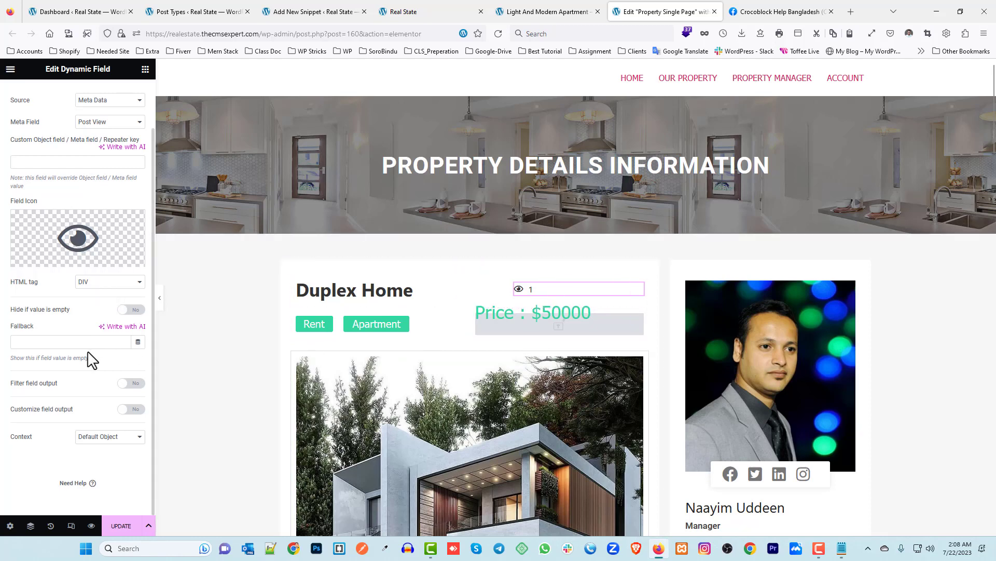
left_click(129, 410)
left_click(38, 440)
type("Views")
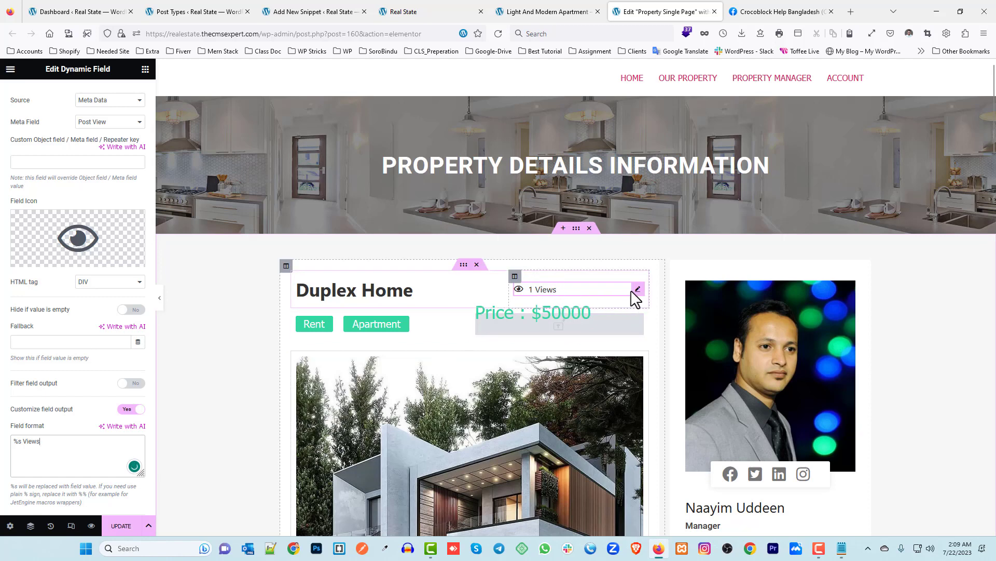
- Set the width of the view count widget to Inline (auto)
scroll(103, 160, "up", 2)
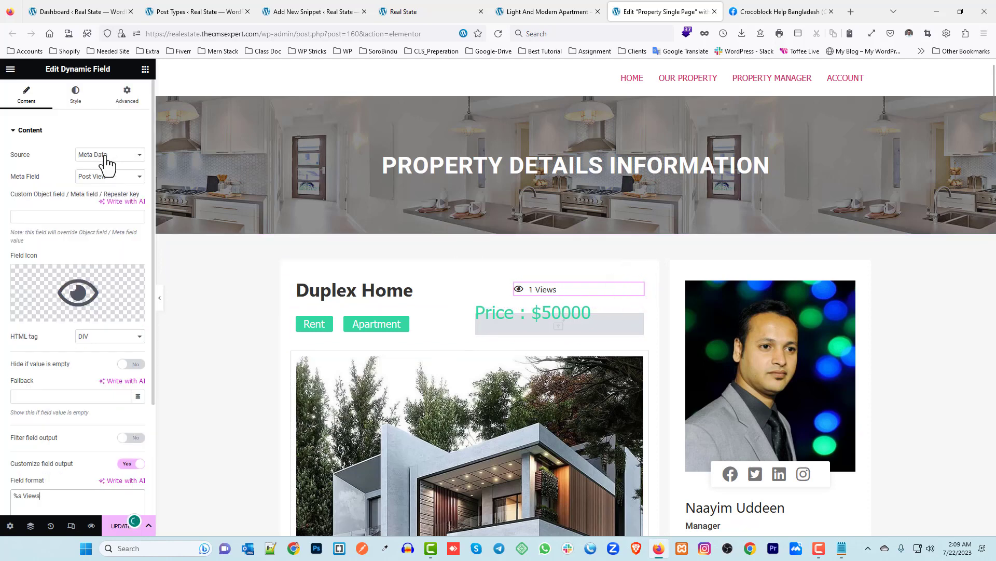
left_click(136, 100)
left_click(107, 237)
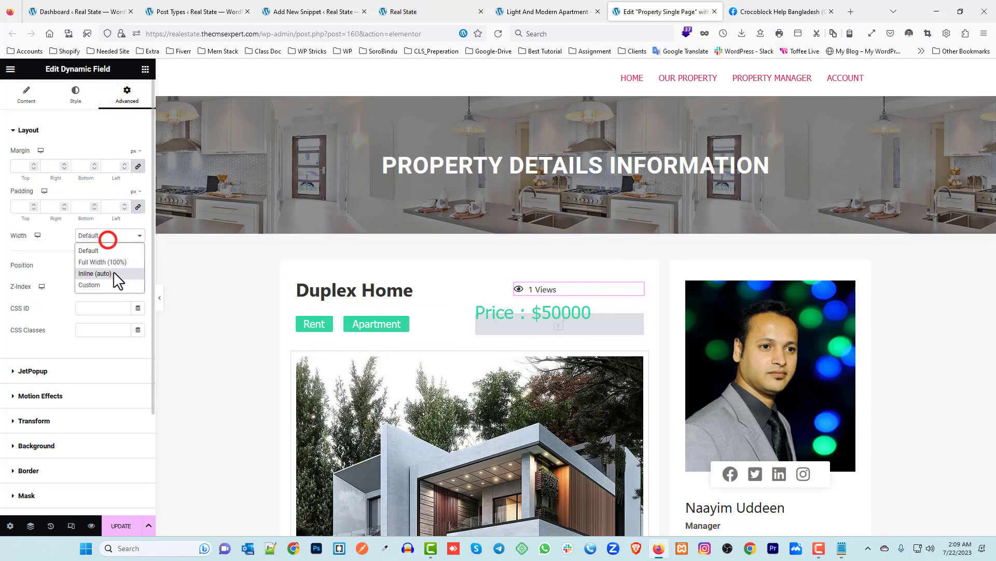
left_click(113, 271)
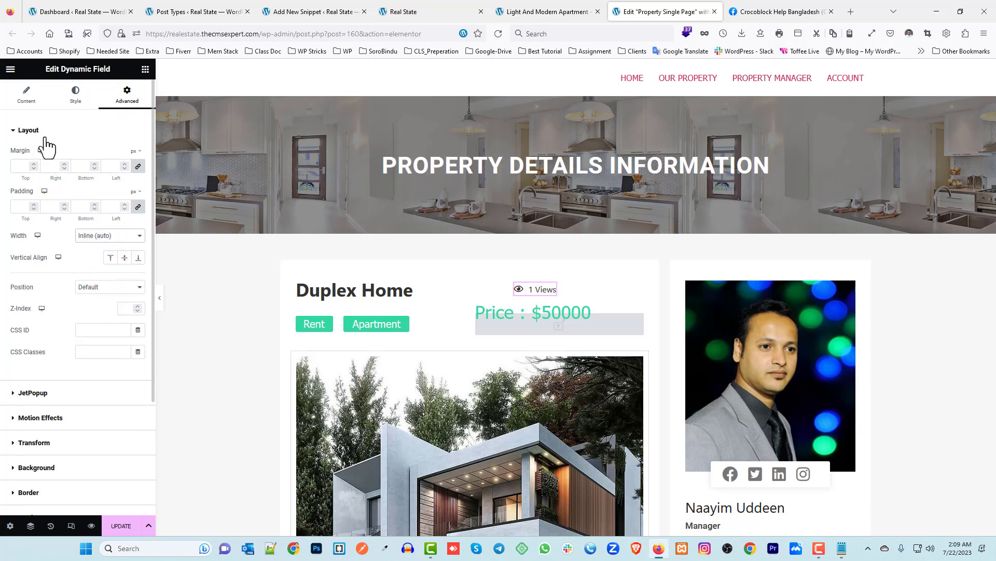
- Give the view count field a solid 1 px border with a 3 px border radius
left_click(75, 99)
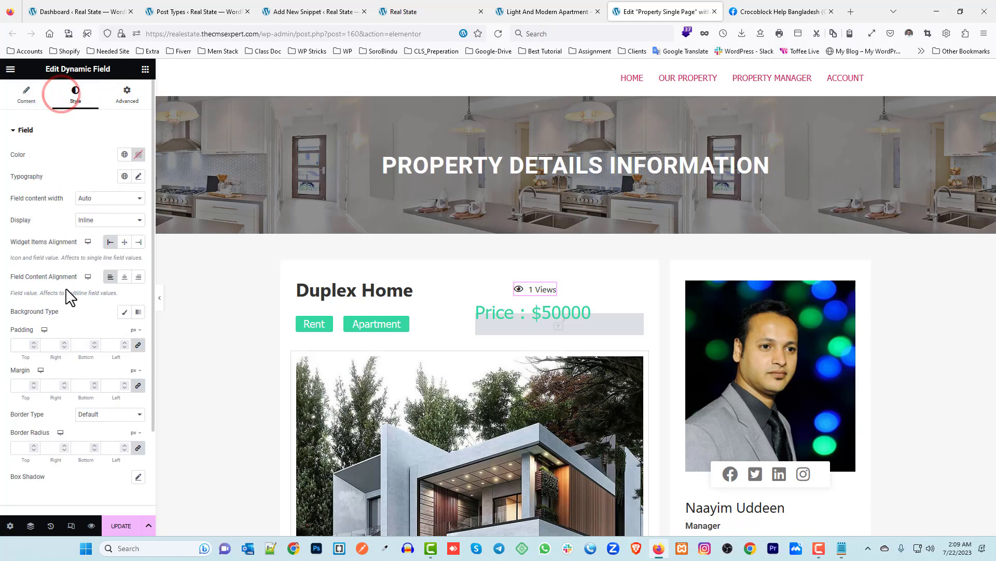
scroll(69, 311, "down", 3)
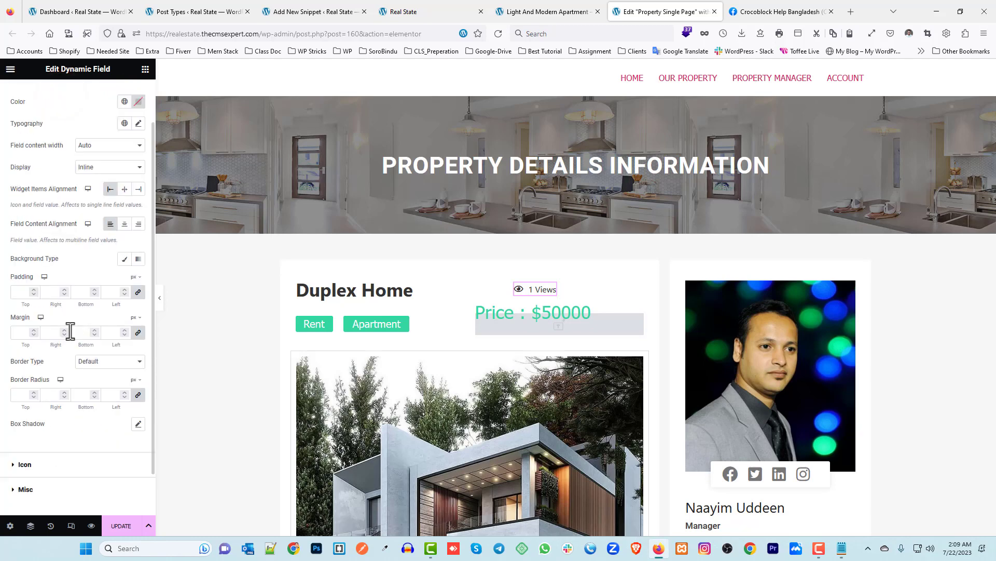
left_click(92, 362)
left_click(99, 398)
left_click(21, 393)
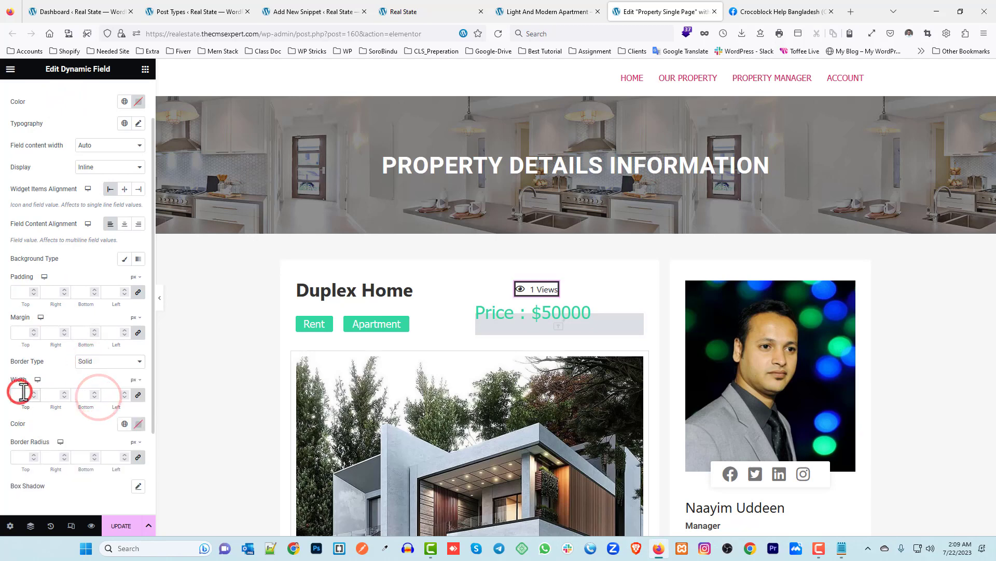
type("1")
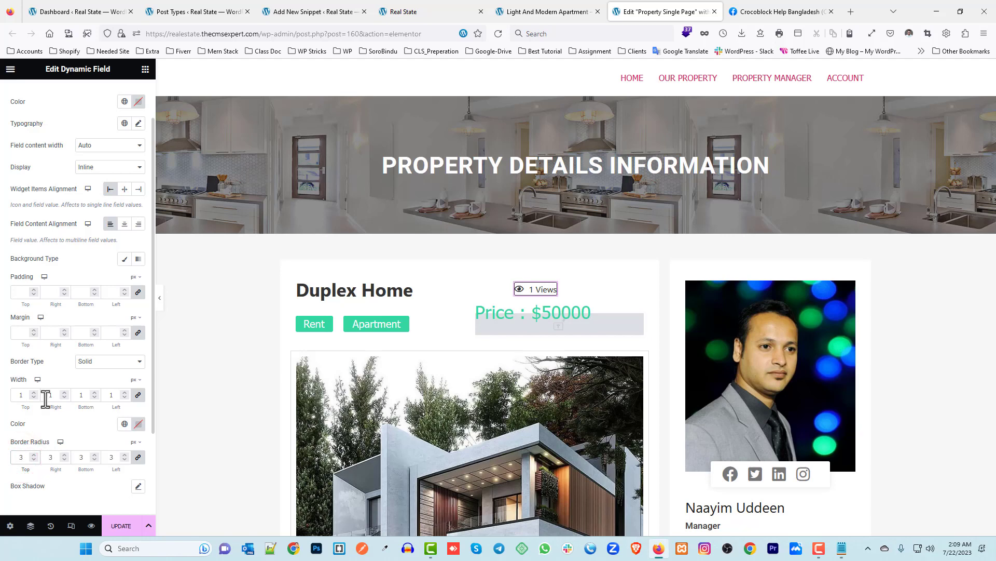
- Change the view count field's border color to light gray #B2B2B2
left_click(133, 423)
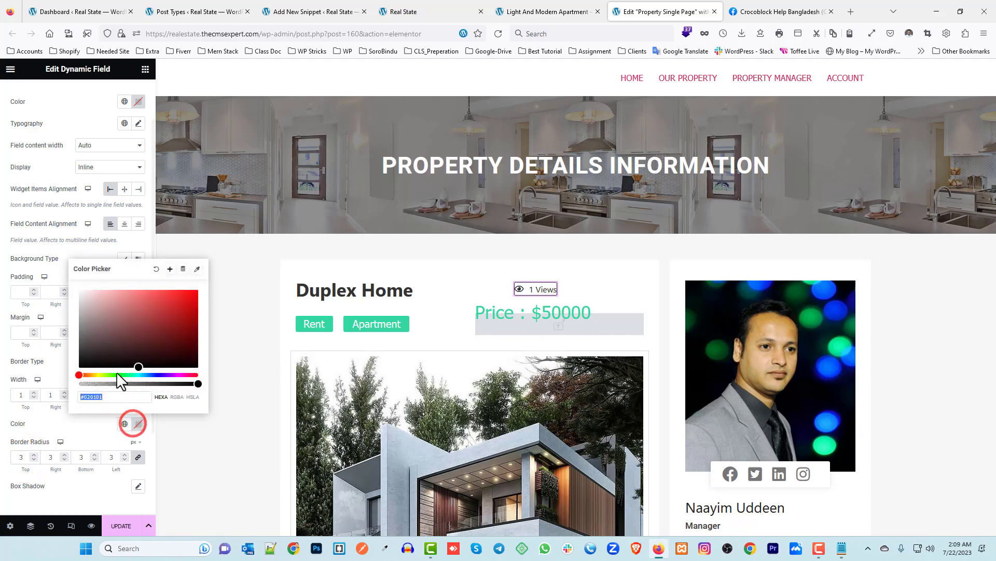
left_click(138, 368)
left_click_drag(75, 344, 59, 313)
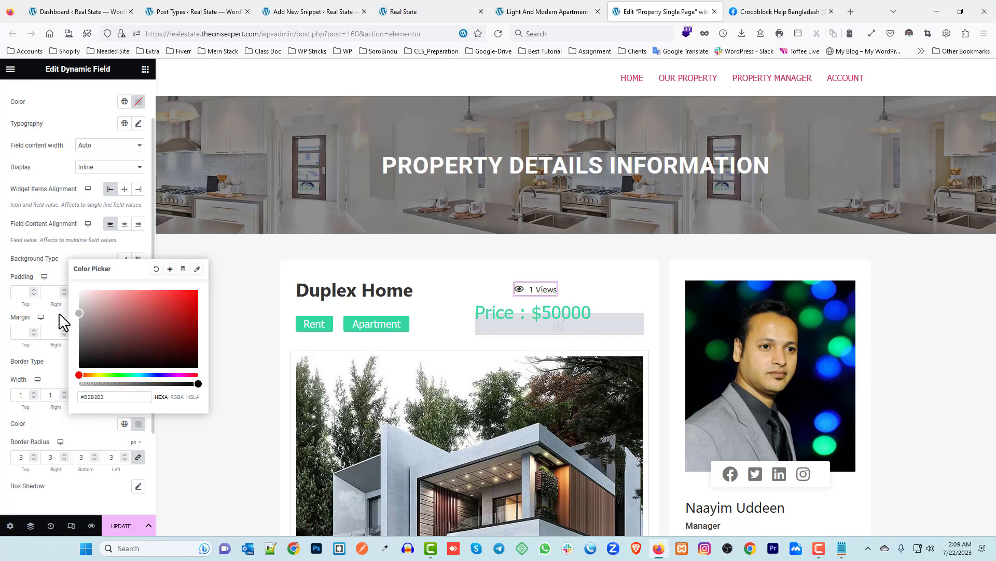
left_click(4, 342)
- Set the view count field's padding to 6 px on all sides
left_click(19, 288)
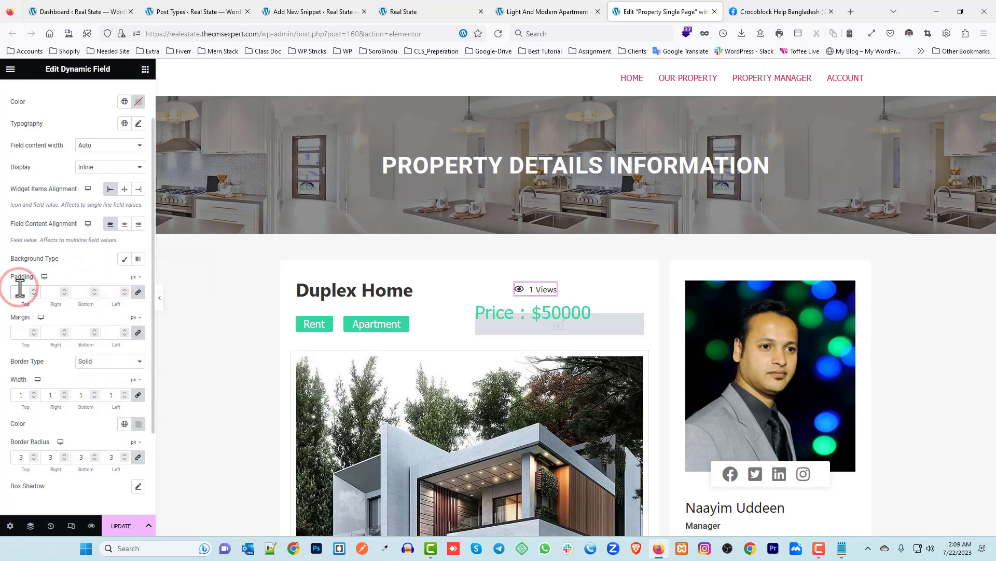
type("5")
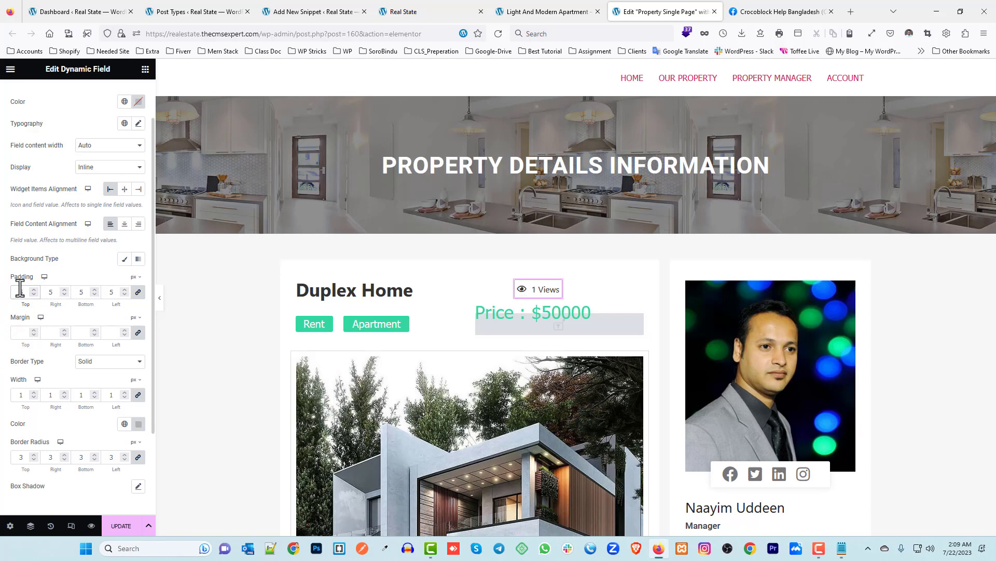
left_click(34, 289)
left_click(33, 289)
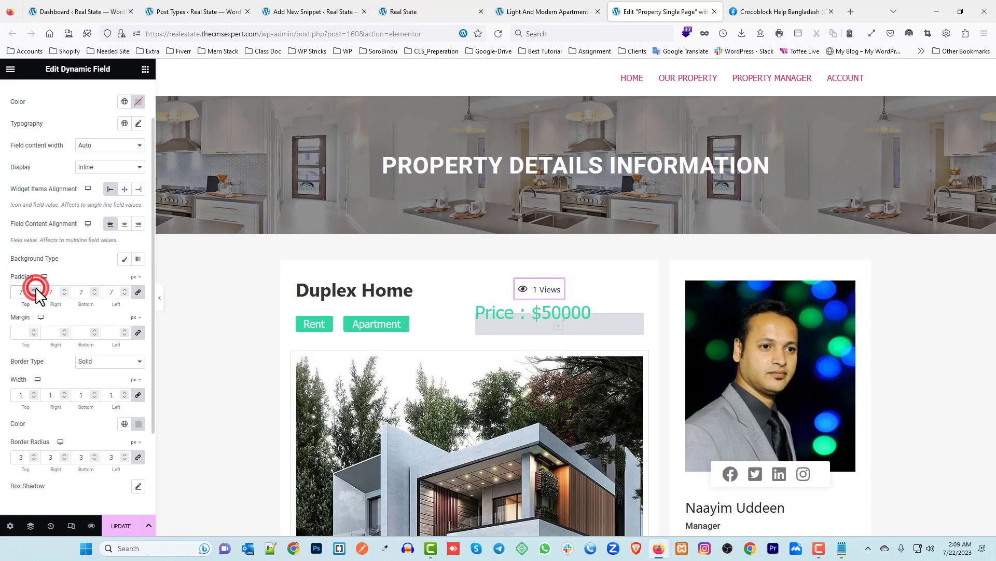
left_click(34, 293)
- Unlink the view count field's padding values and set its right and left padding to 10 px
left_click(138, 291)
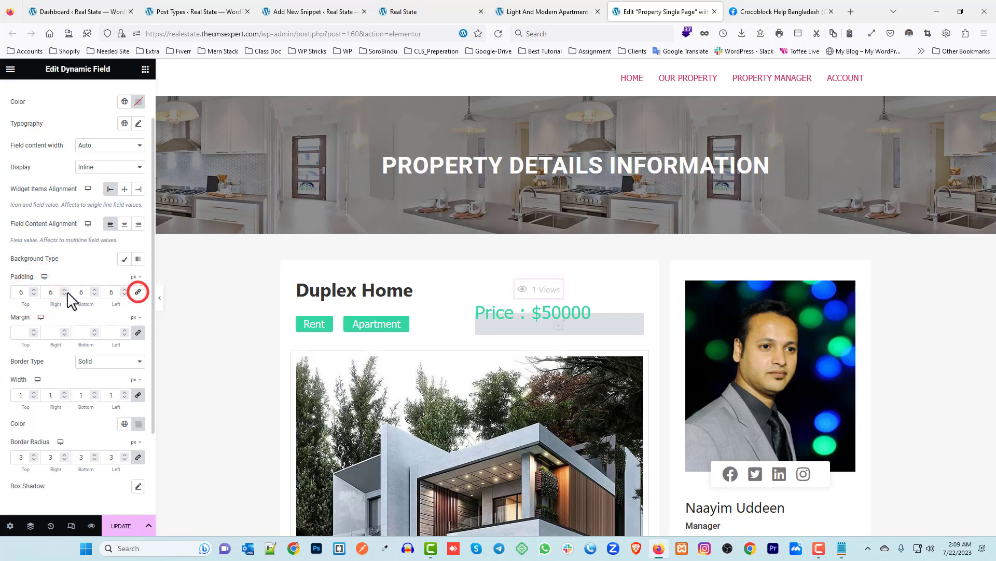
left_click(65, 289)
left_click(65, 289)
left_click(64, 289)
left_click(65, 289)
left_click(125, 289)
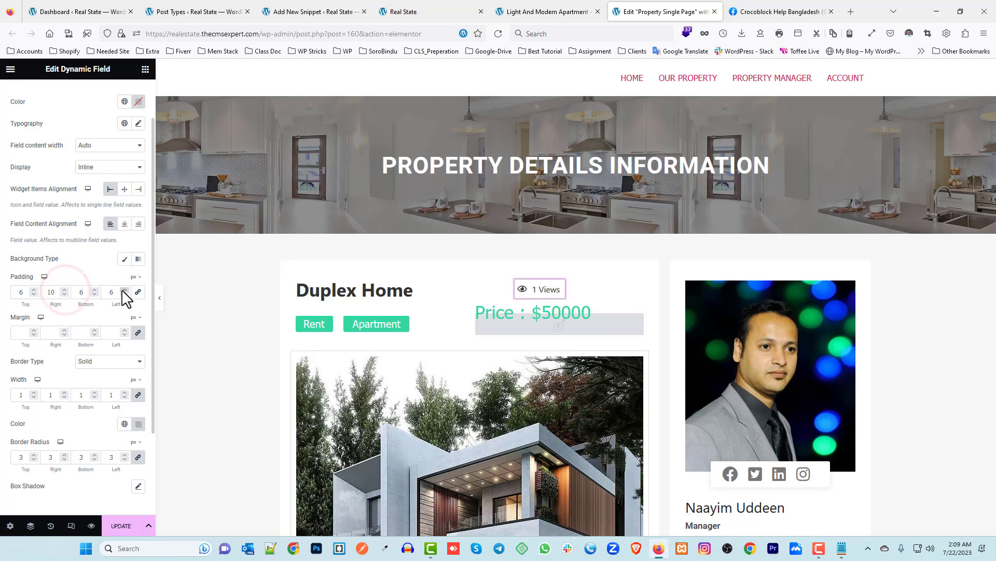
left_click(125, 289)
left_click(125, 289)
left_click(125, 289)
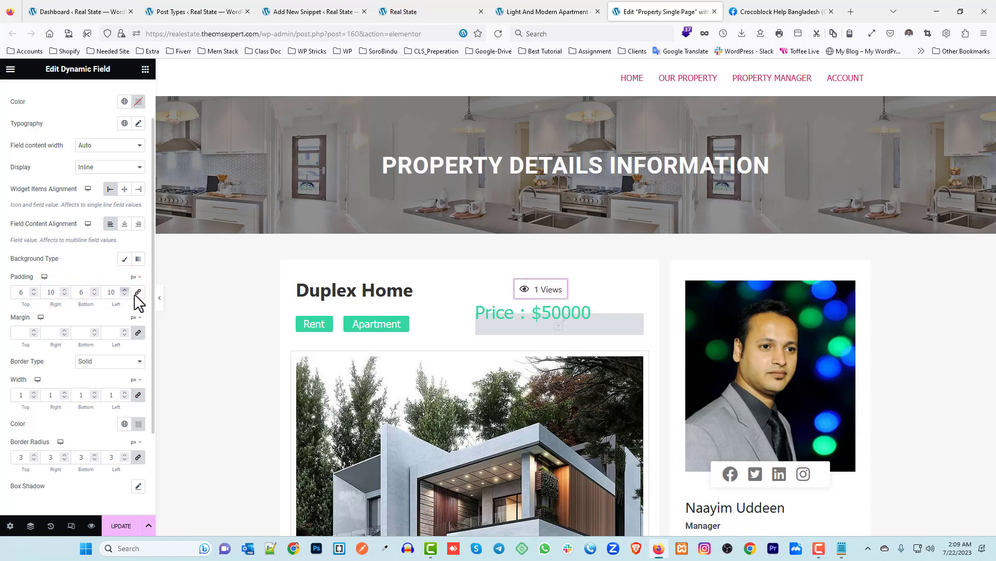
- Align the view count field's content and items to the right, and set the widget's vertical alignment to center
left_click(561, 285)
left_click(138, 223)
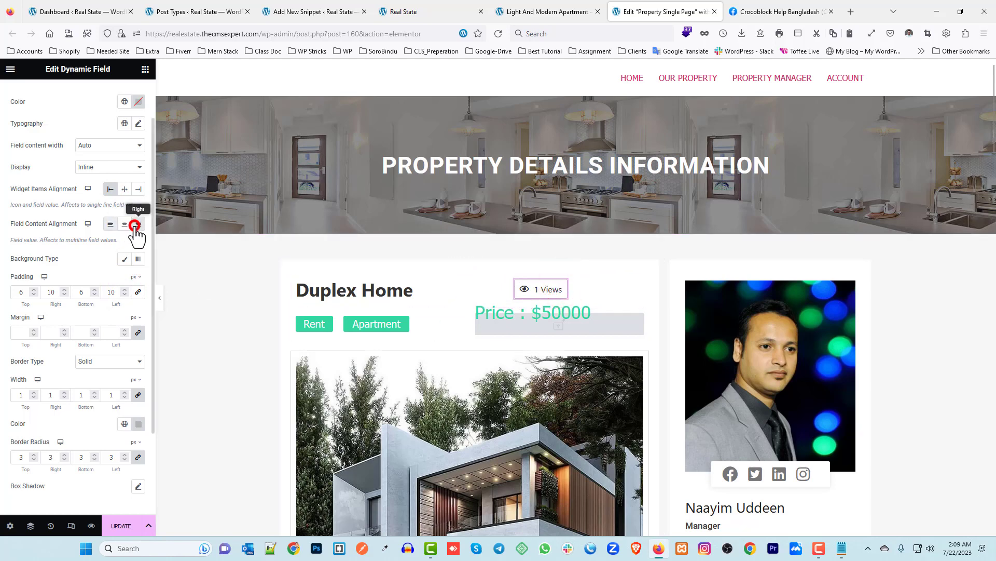
left_click(139, 189)
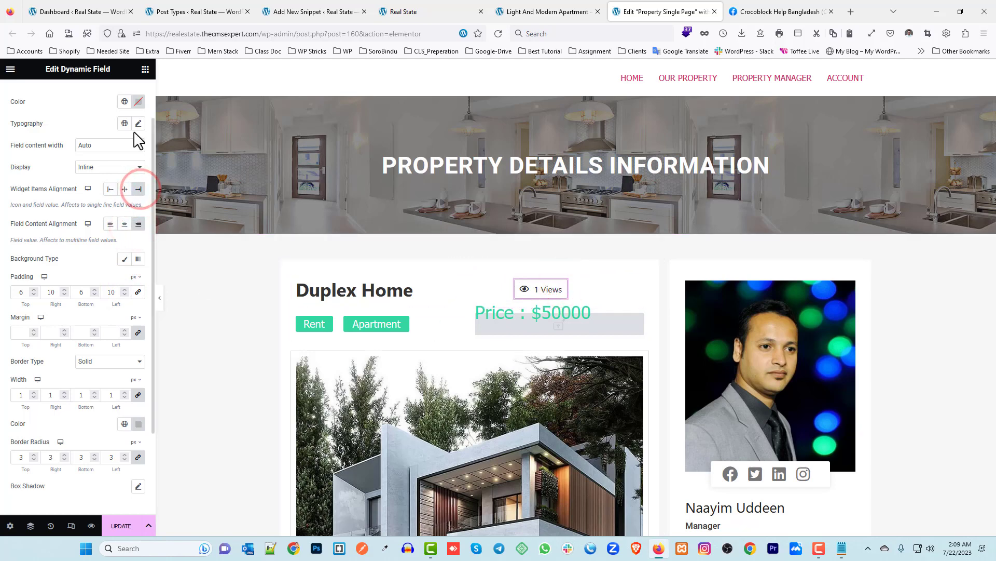
scroll(133, 140, "up", 2)
left_click(136, 97)
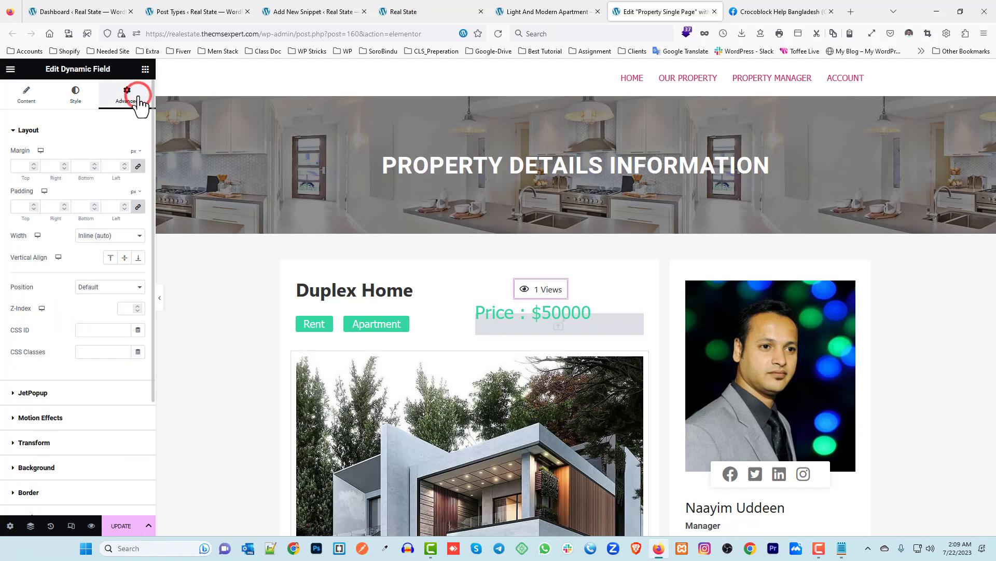
left_click(127, 258)
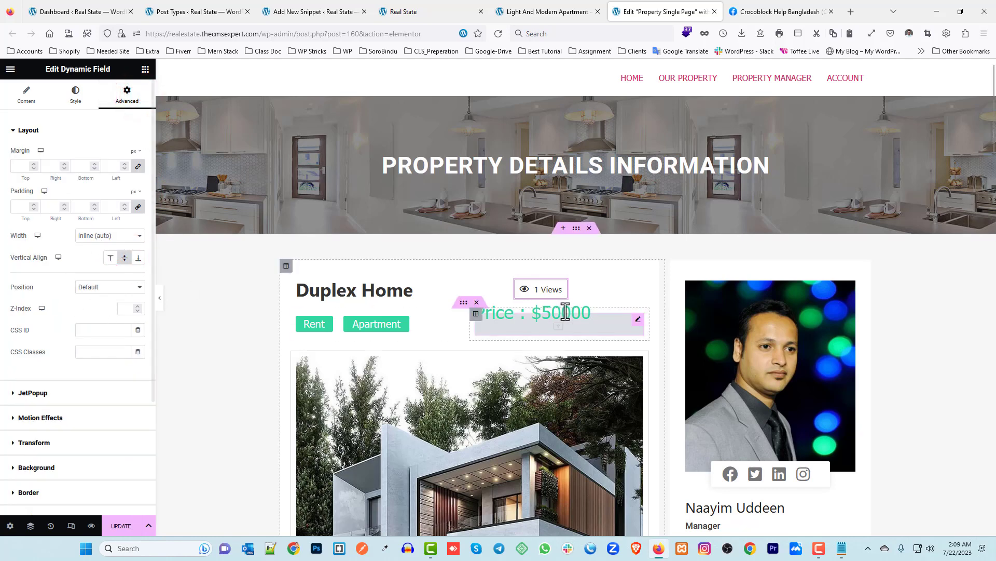
- Set the horizontal alignment of the column holding the view count to End and update the template
left_click(515, 275)
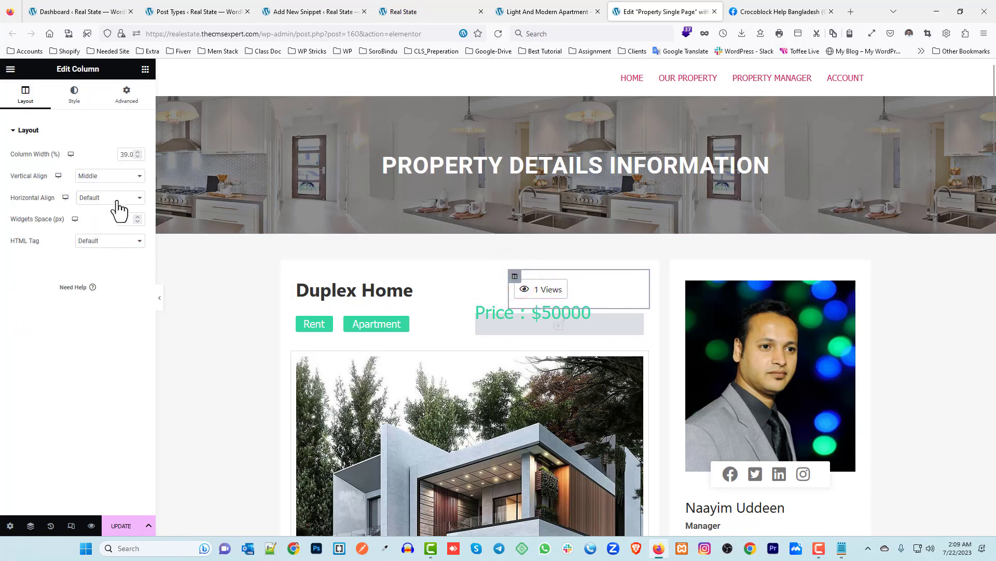
left_click(115, 197)
left_click(112, 241)
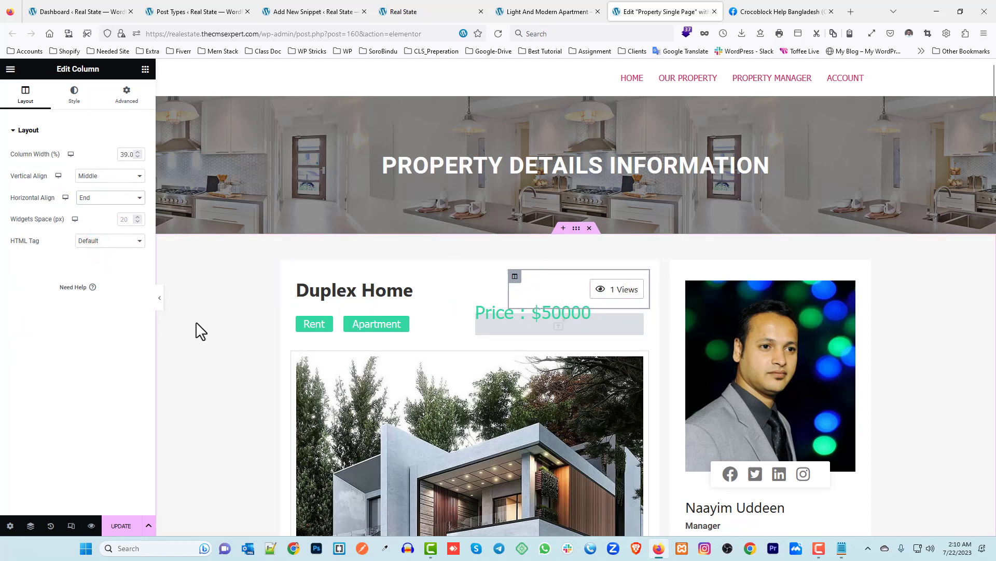
left_click(122, 525)
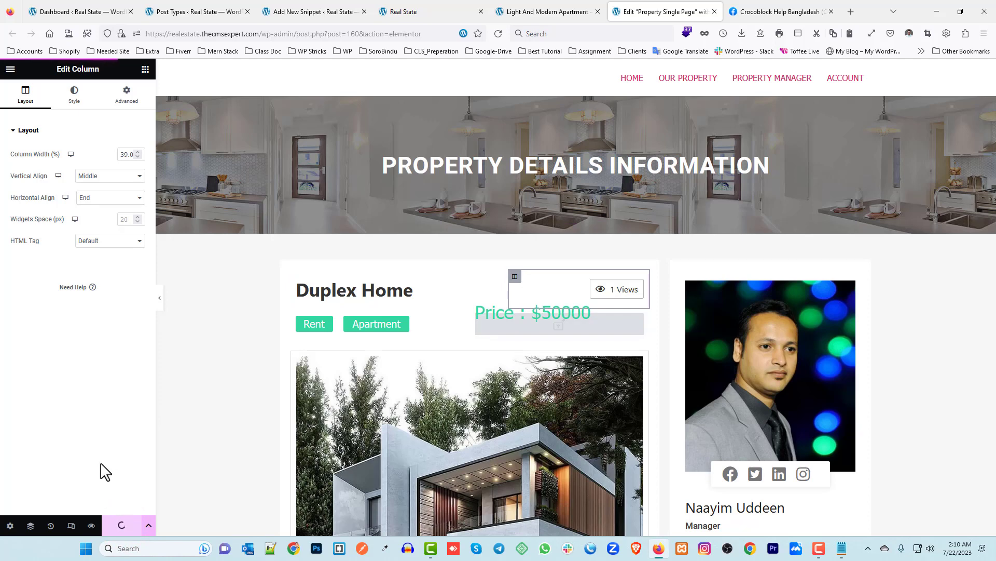
- Reload the Light And Modern Apartment page several times to check the view count beside the title
left_click(528, 21)
left_click(498, 33)
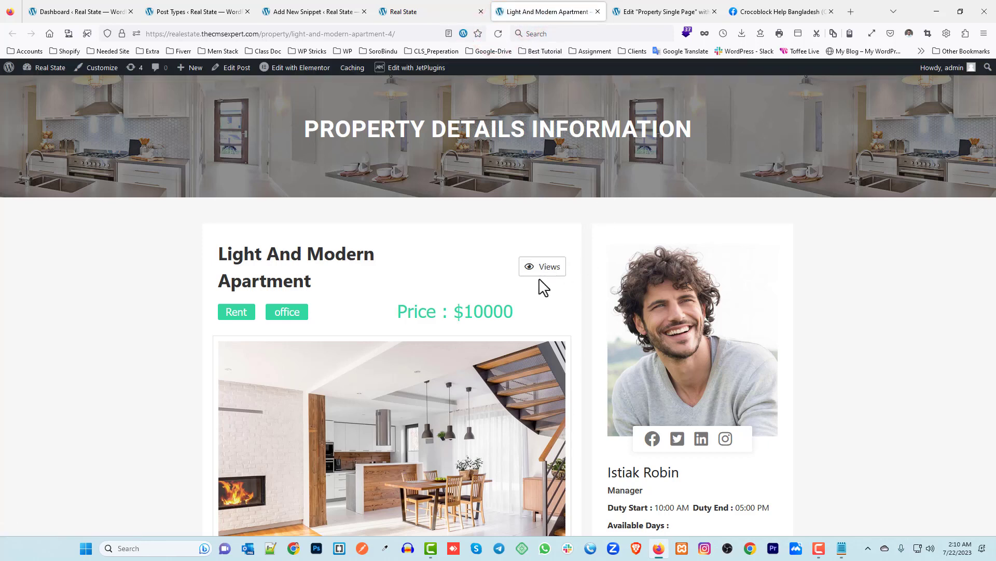
left_click(498, 32)
left_click(497, 35)
scroll(434, 275, "down", 4)
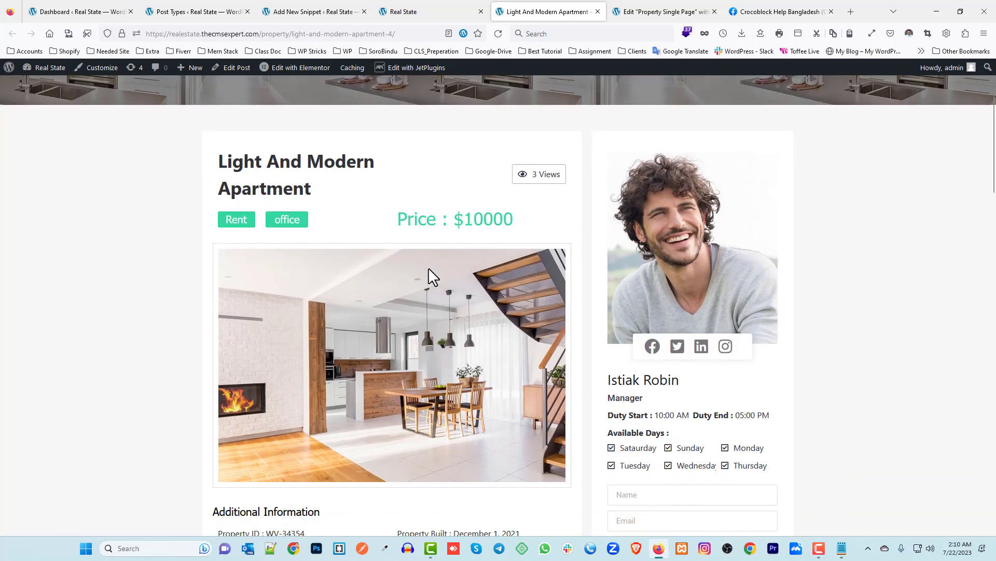
scroll(383, 271, "down", 8)
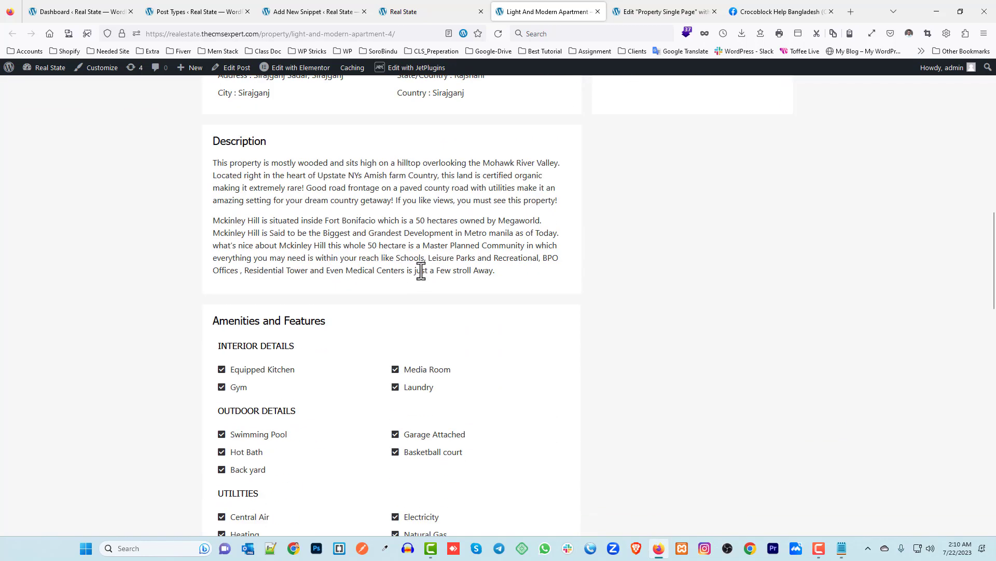
scroll(421, 270, "up", 12)
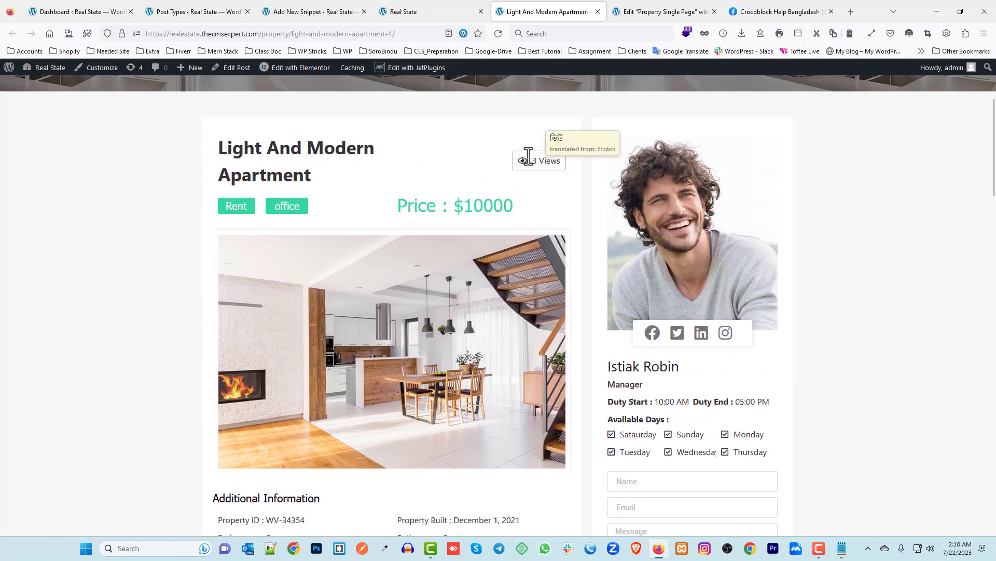
- Compare the post-view meta key in the Post View PHP Code snippet with the Name/ID of the Property post type's Post View field
left_click(327, 8)
left_click(189, 270)
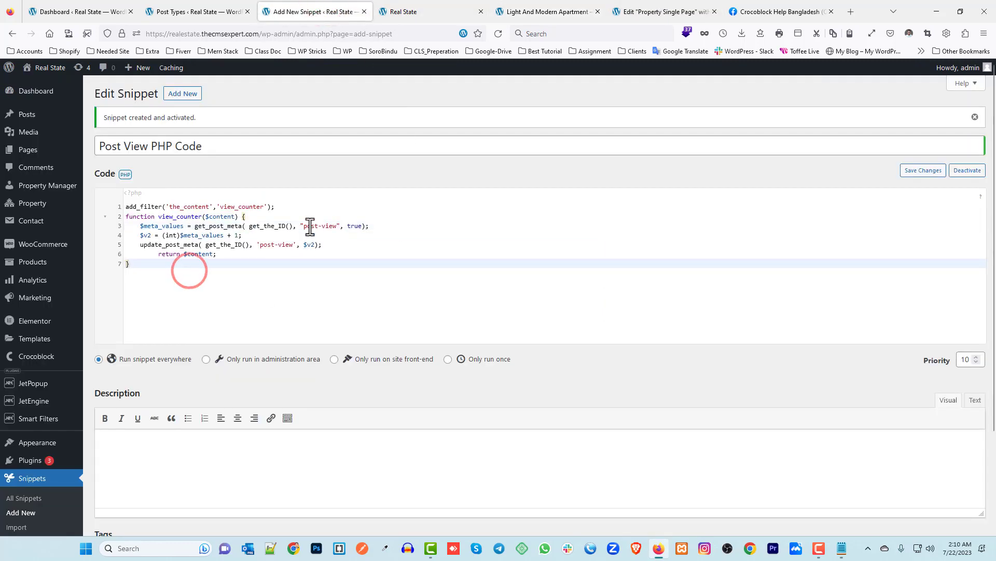
left_click_drag(306, 226, 336, 225)
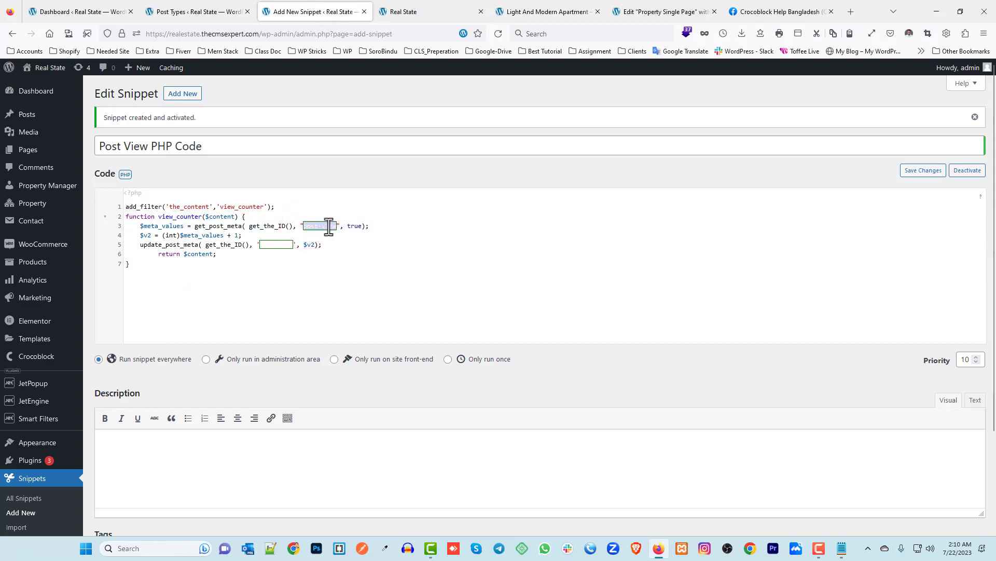
left_click(330, 224)
left_click(196, 9)
scroll(319, 308, "down", 6)
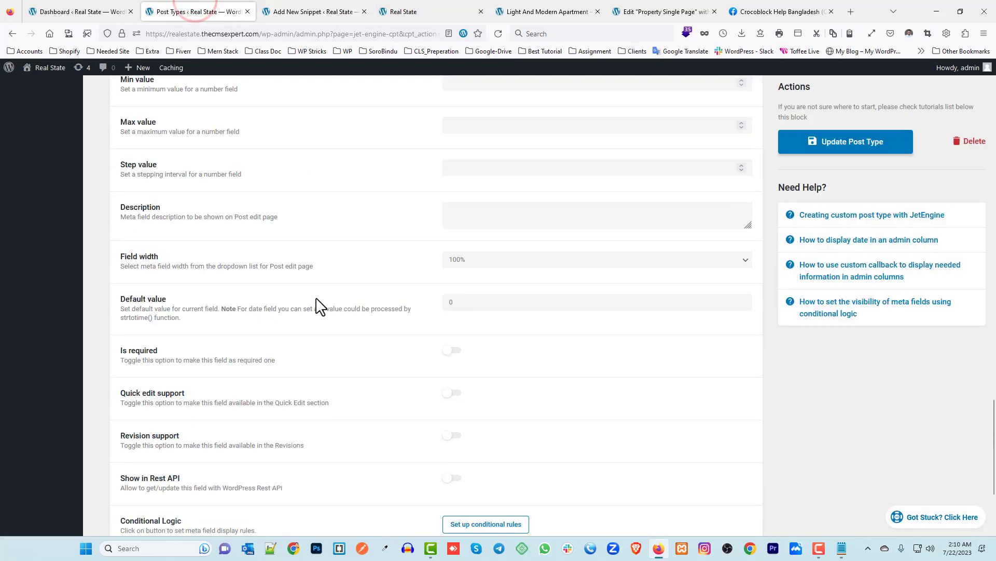
scroll(244, 307, "up", 5)
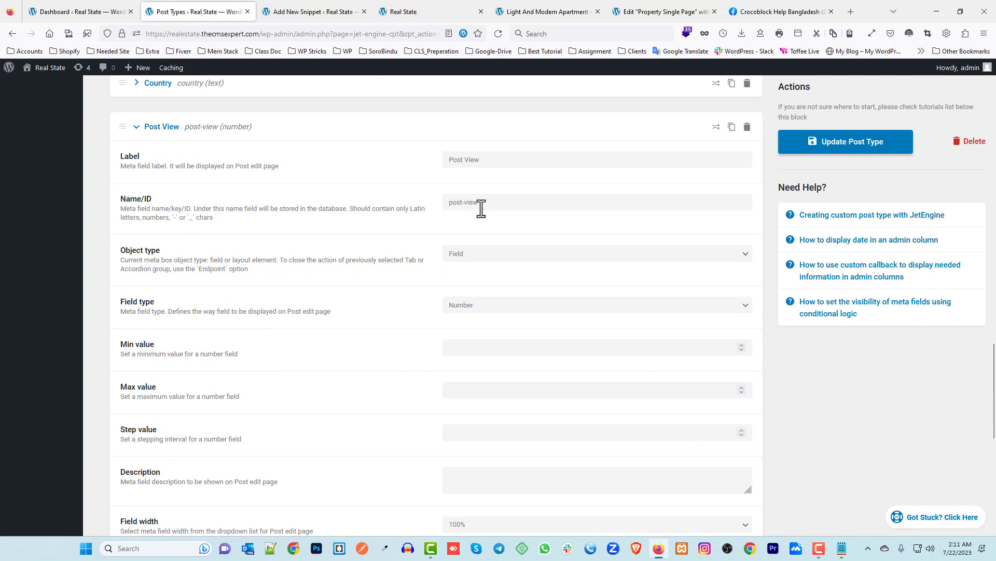
left_click_drag(493, 203, 444, 201)
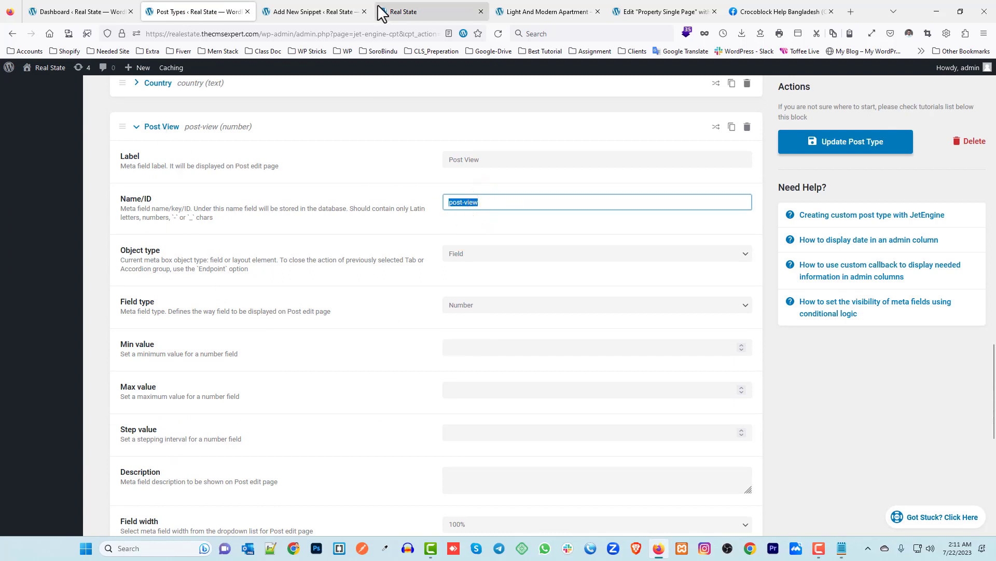
left_click(314, 10)
left_click(309, 226)
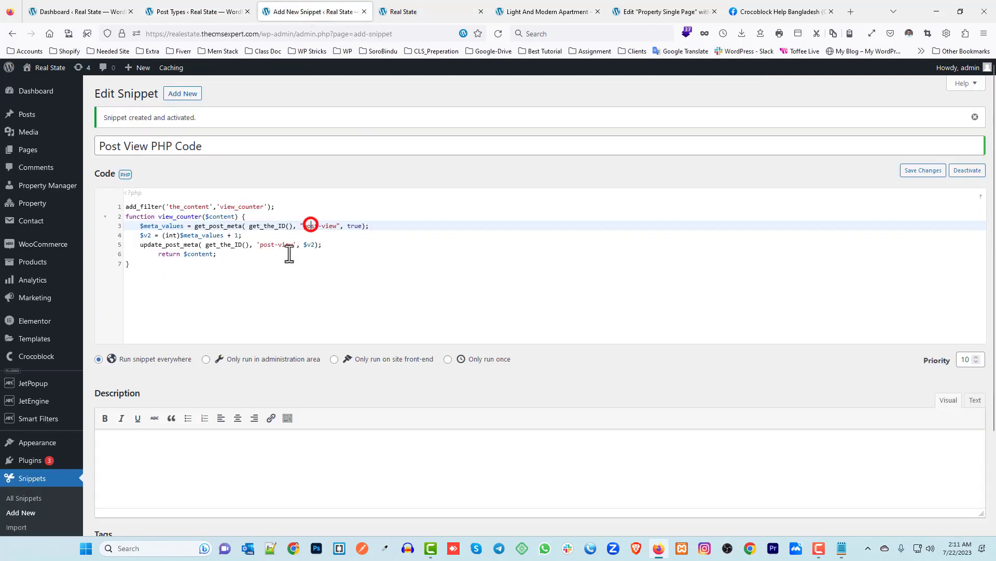
left_click(274, 246)
left_click(330, 224)
- Switch to the Gift For 1k Celebrations.txt notes in Notepad, restore the window to a smaller size and review each listed topic
left_click(936, 11)
double_click(610, 189)
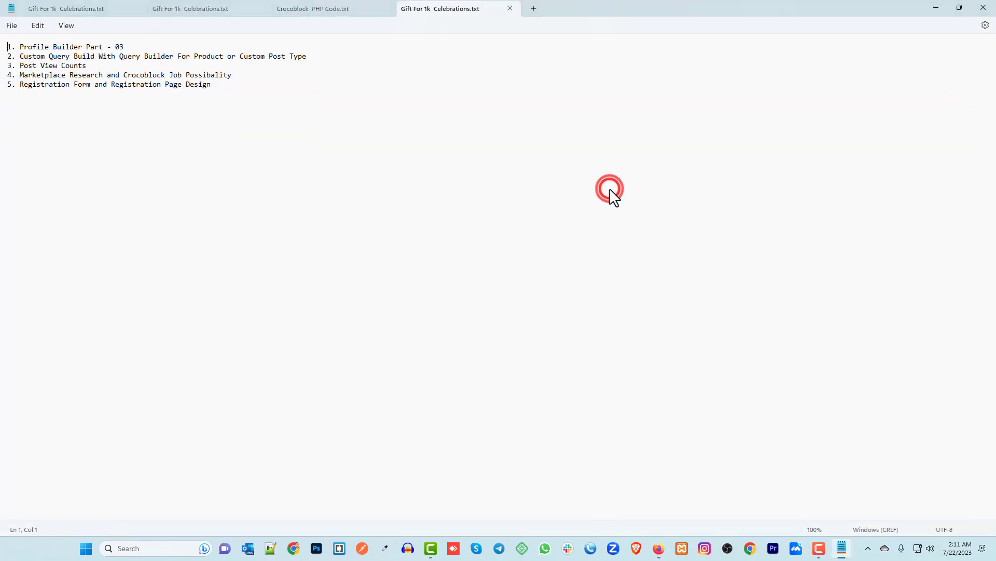
left_click(958, 7)
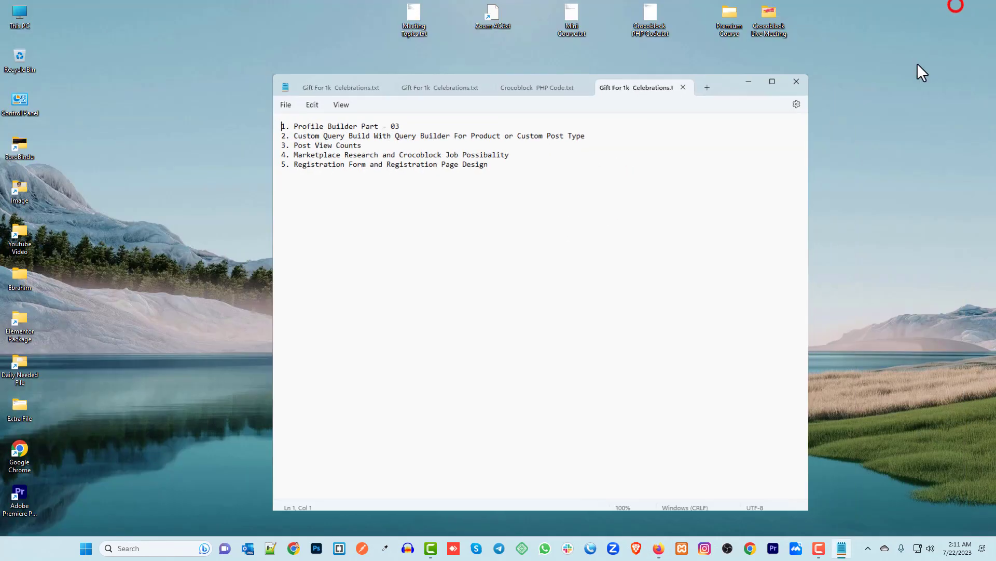
left_click_drag(298, 145, 400, 147)
left_click(400, 146)
left_click_drag(296, 135, 587, 135)
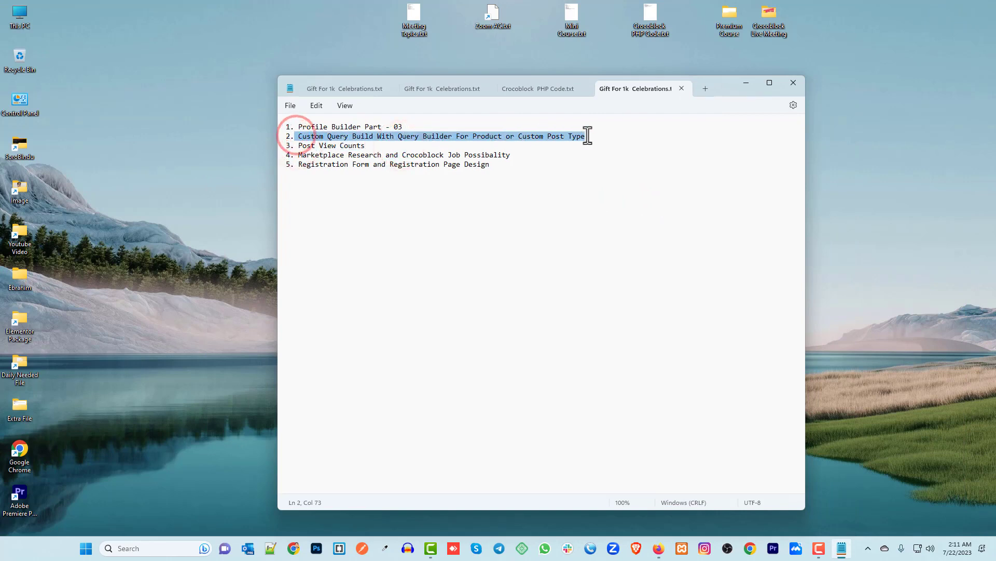
left_click(564, 166)
left_click_drag(318, 155, 465, 154)
left_click(535, 156)
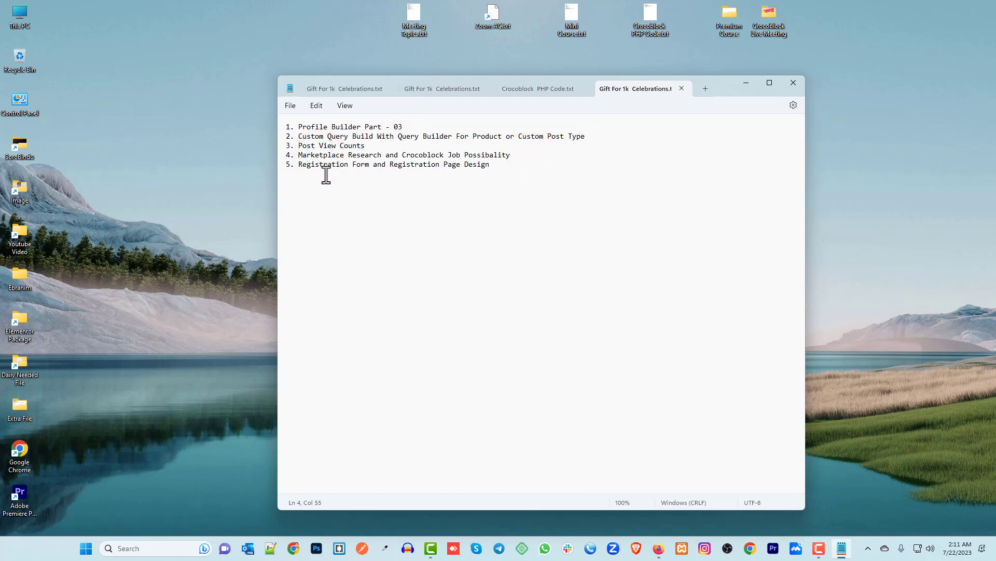
left_click_drag(300, 164, 493, 163)
left_click(510, 166)
left_click_drag(300, 126, 402, 123)
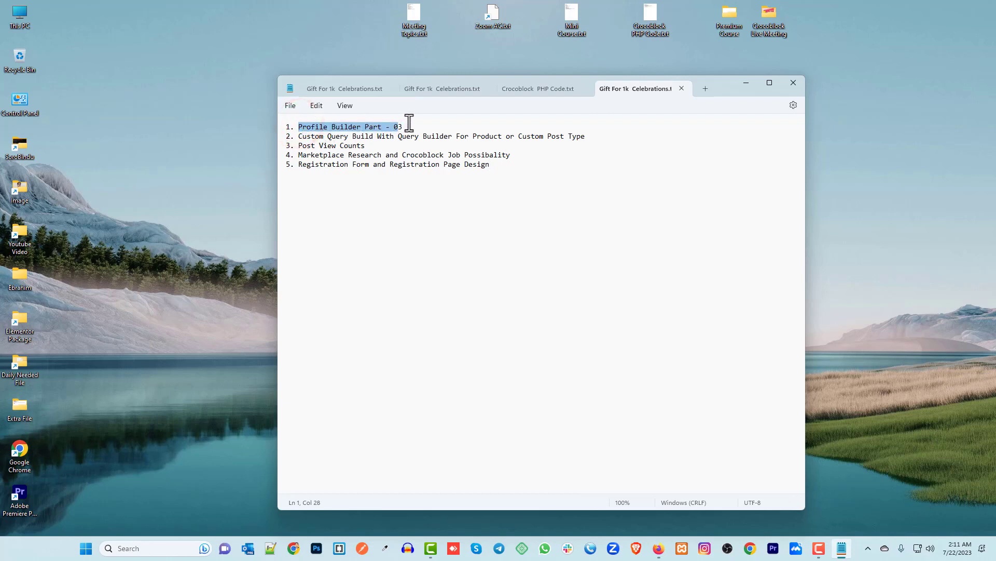
left_click(408, 125)
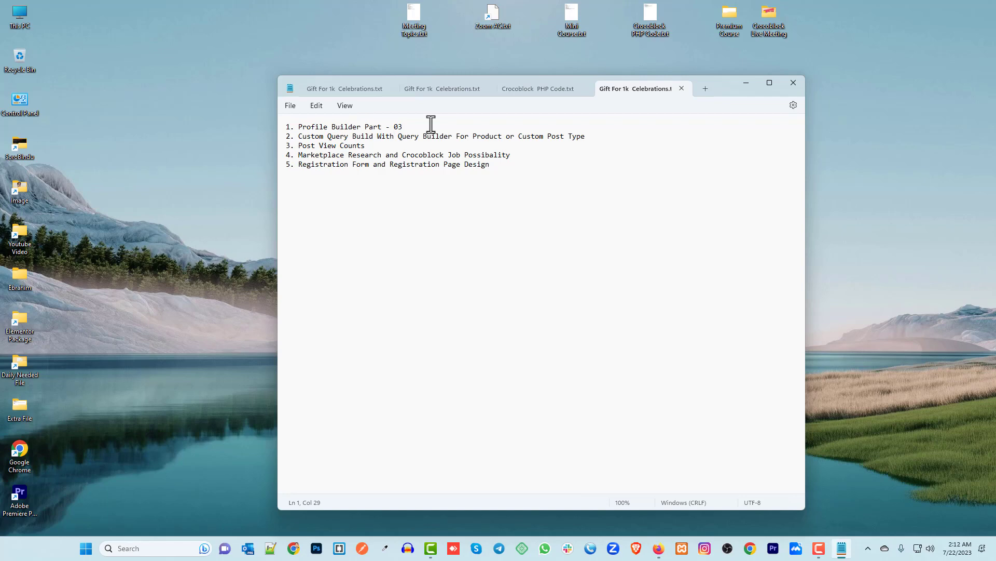
- Return to Firefox and view the Light And Modern Apartment page with its view counter
left_click(669, 553)
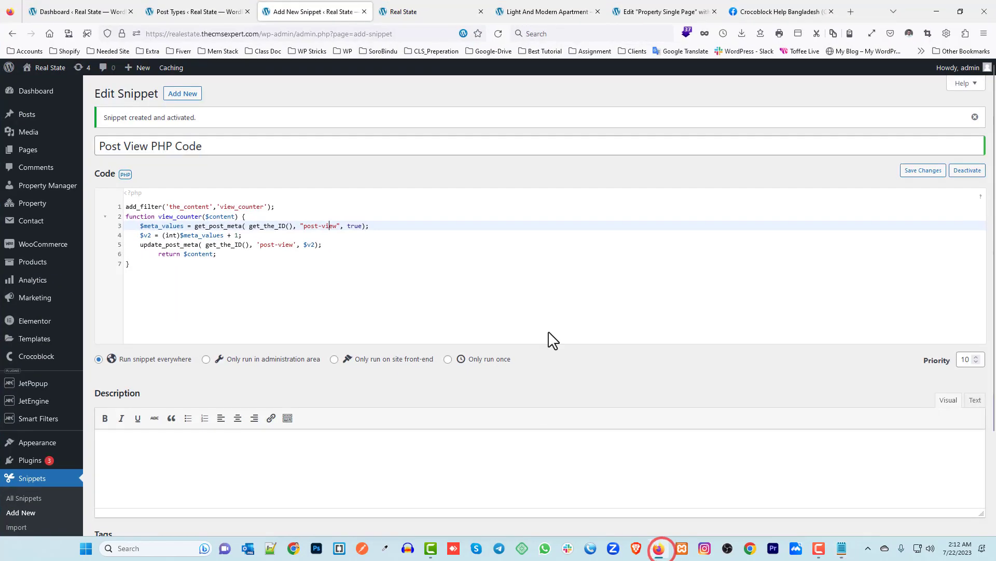
left_click(552, 11)
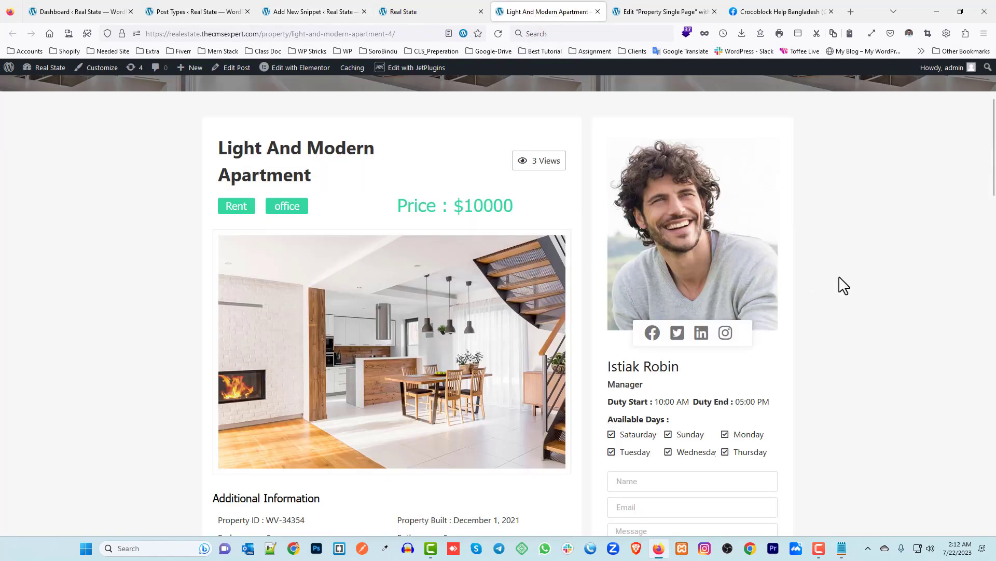